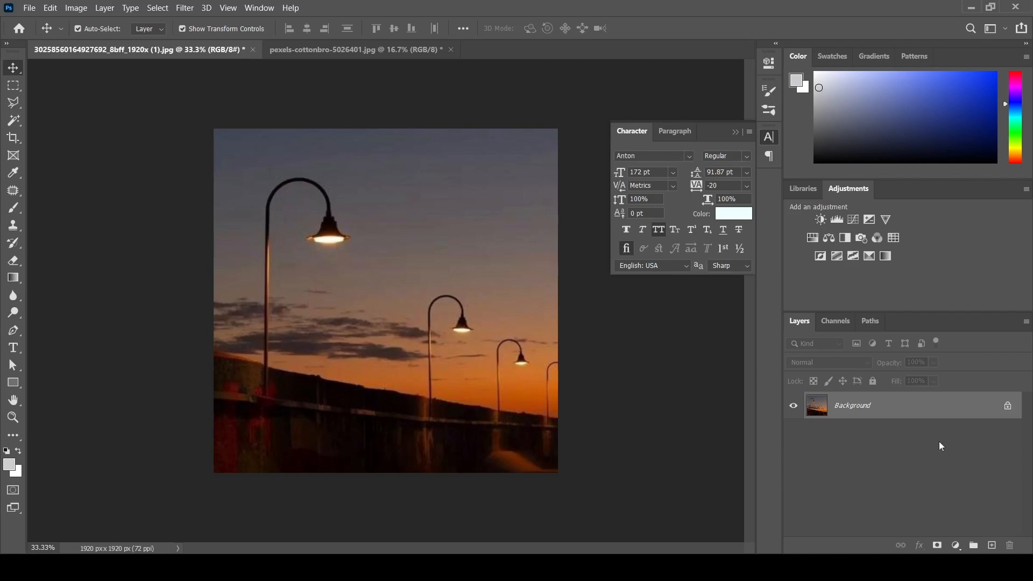
# Add a new layer above the Background and name it Light.
pyautogui.click(992, 547)
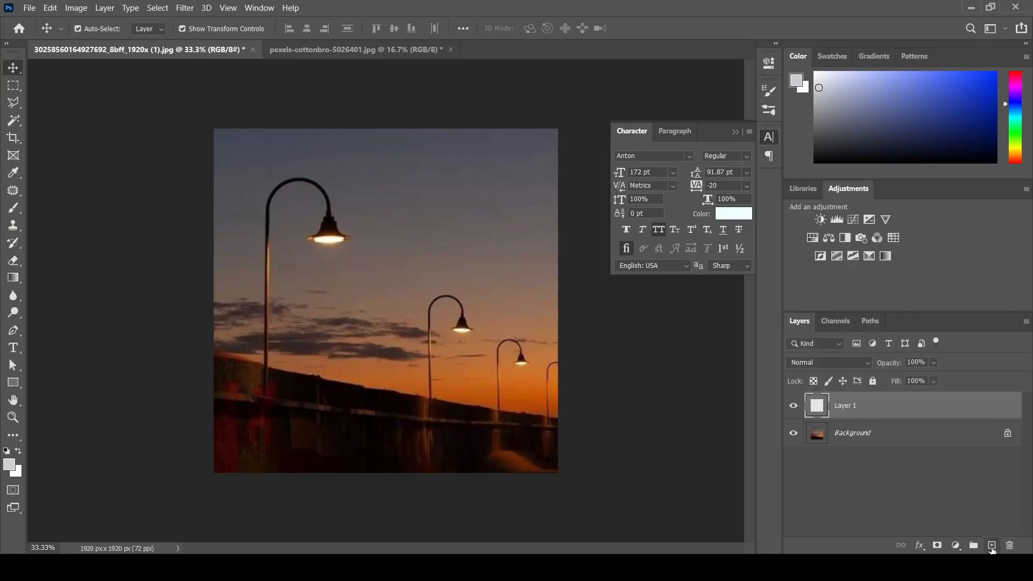
pyautogui.doubleClick(845, 405)
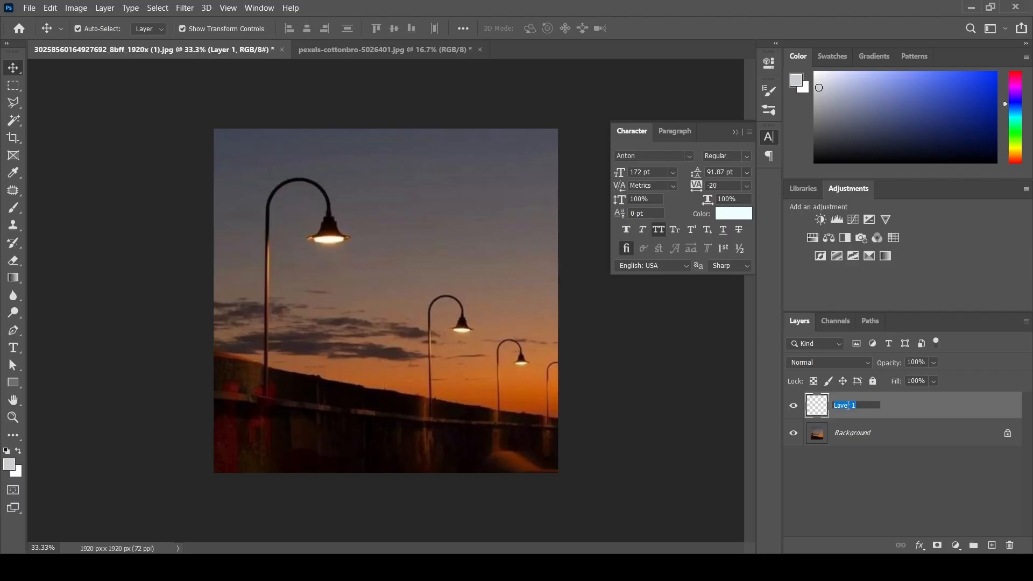
pyautogui.write('Light')
pyautogui.press('Return')
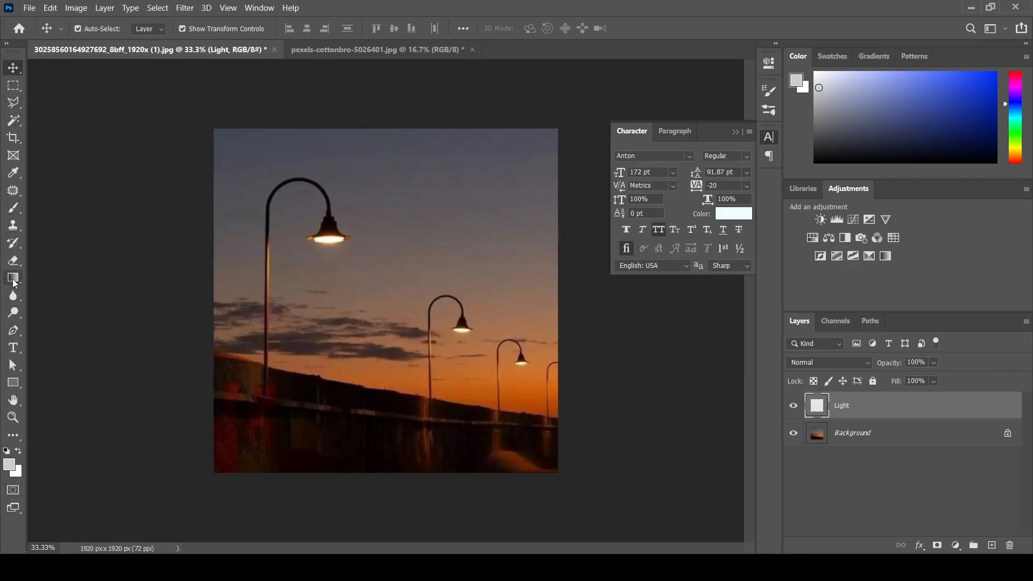
# Edit the Gradient tool's white-to-black gradient: set the end opacity stop to 0% and delete the black color stop.
pyautogui.click(14, 280)
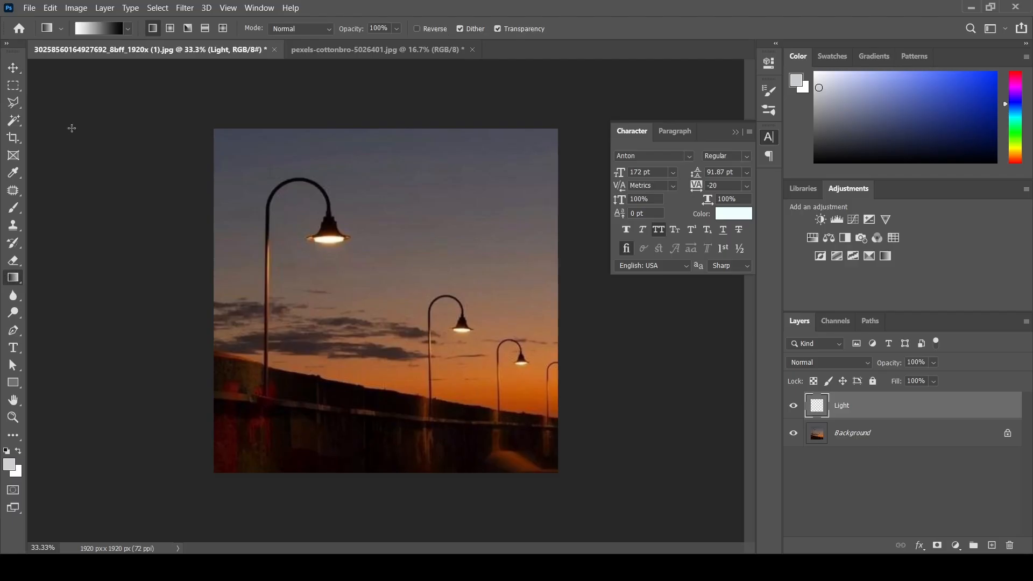
pyautogui.click(96, 27)
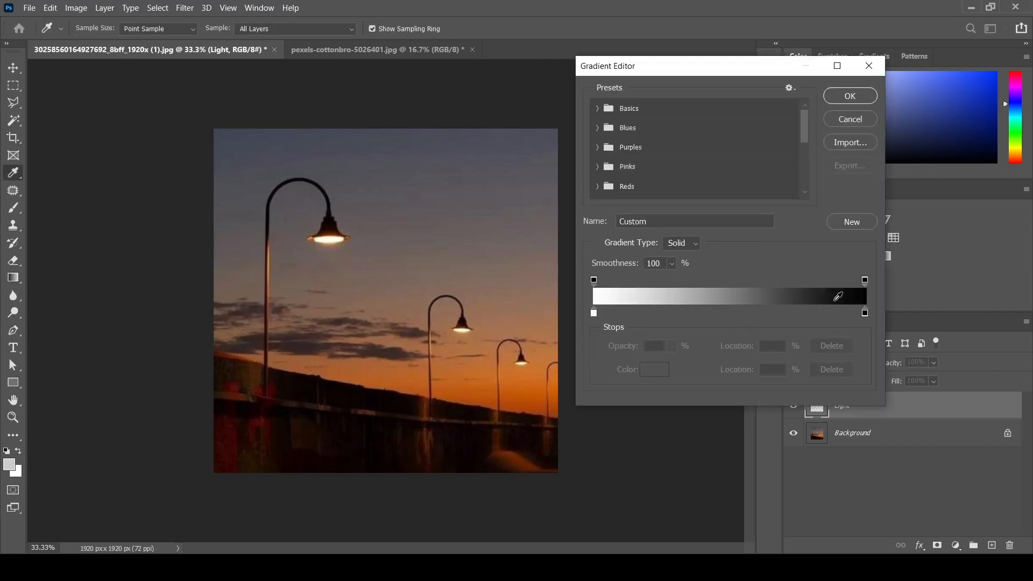
pyautogui.click(864, 280)
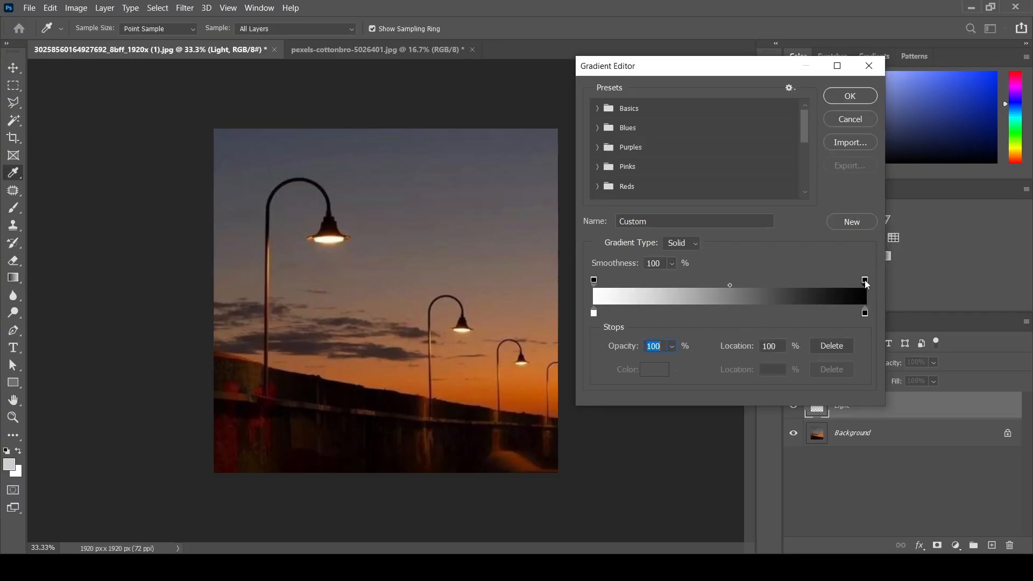
pyautogui.click(673, 346)
pyautogui.moveTo(686, 364); pyautogui.dragTo(624, 363)
pyautogui.click(865, 313)
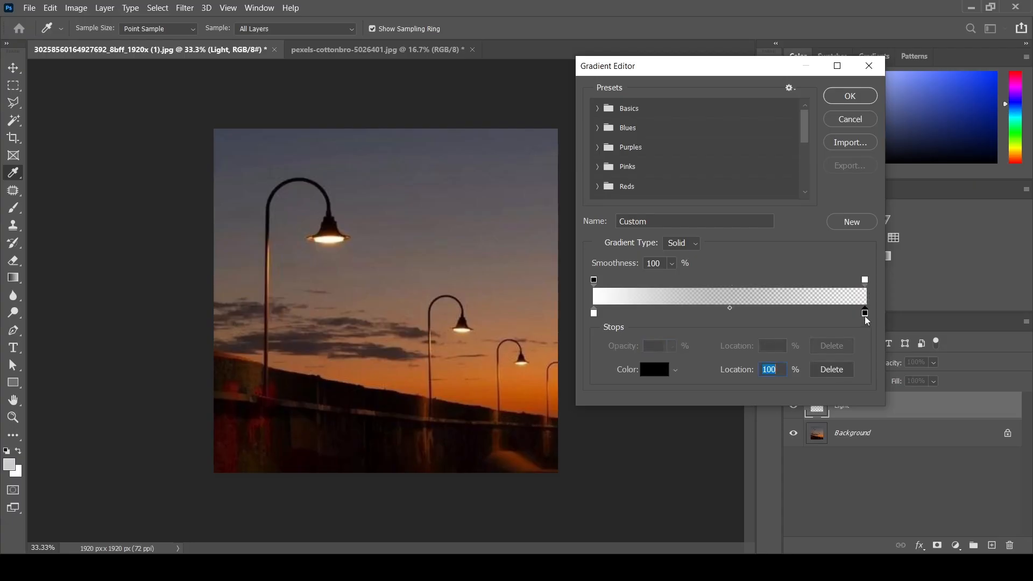
pyautogui.click(817, 370)
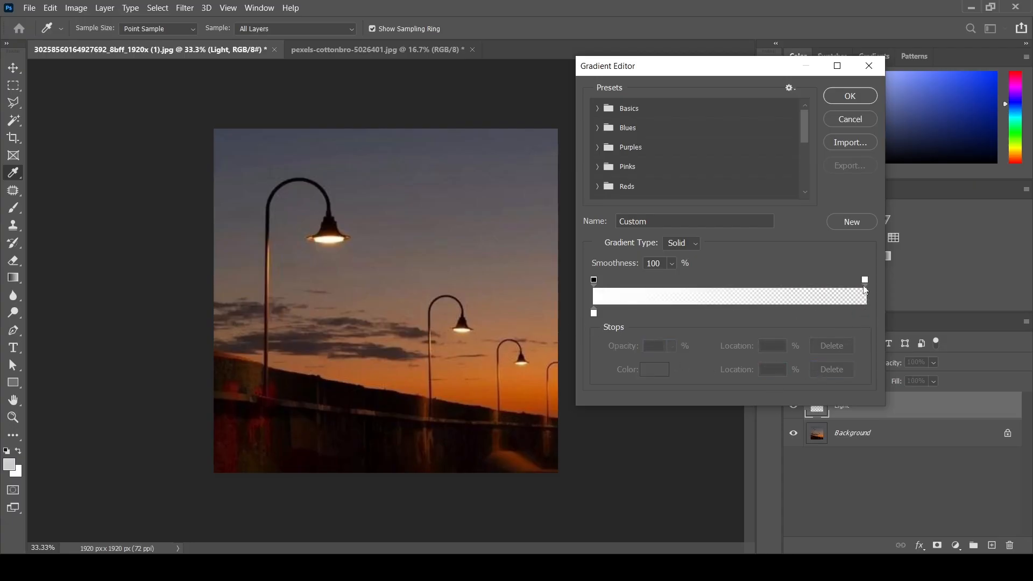
# Set the gradient's starting opacity stop to 80% and accept the edited gradient.
pyautogui.click(595, 282)
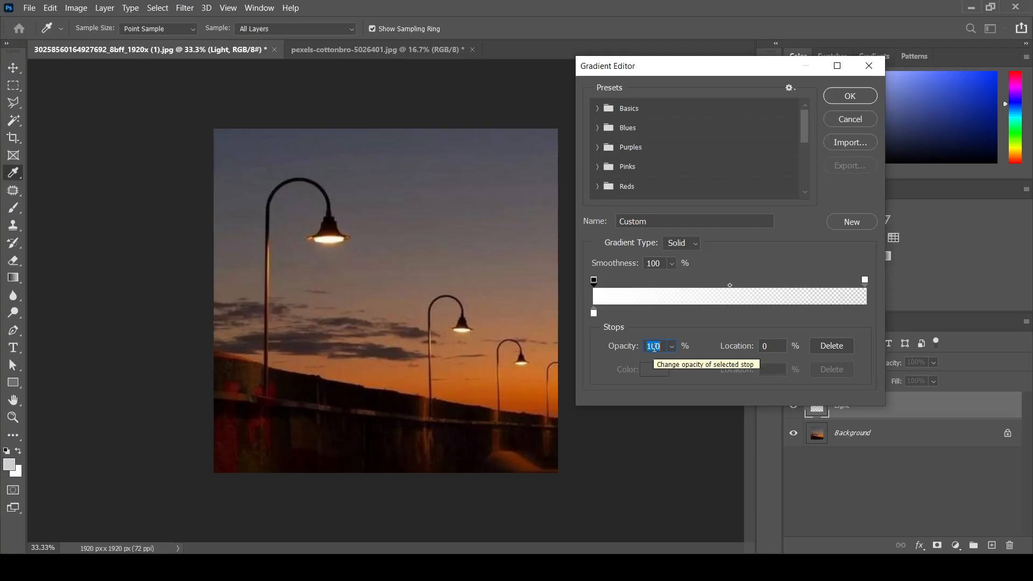
pyautogui.write('80')
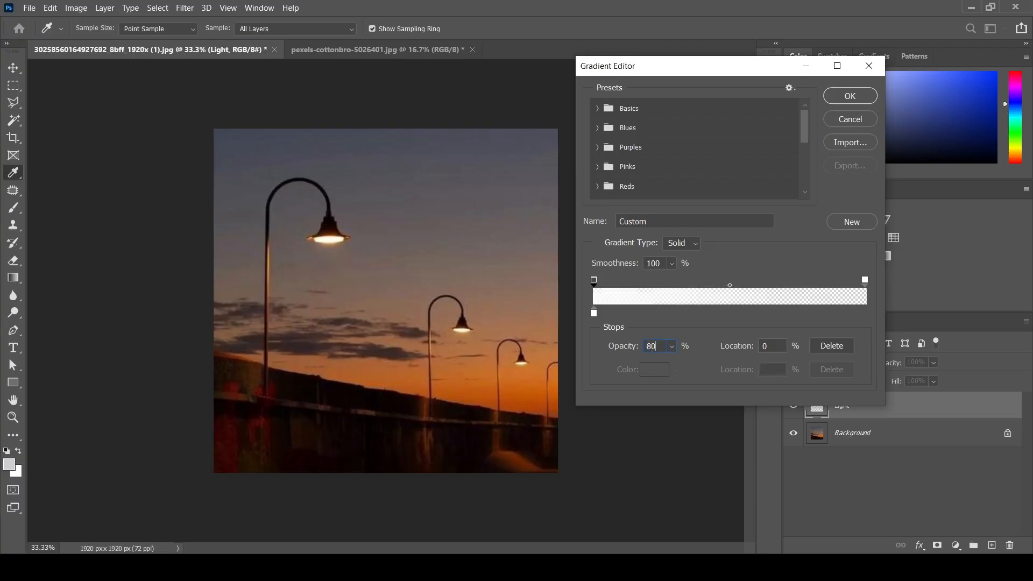
pyautogui.click(850, 96)
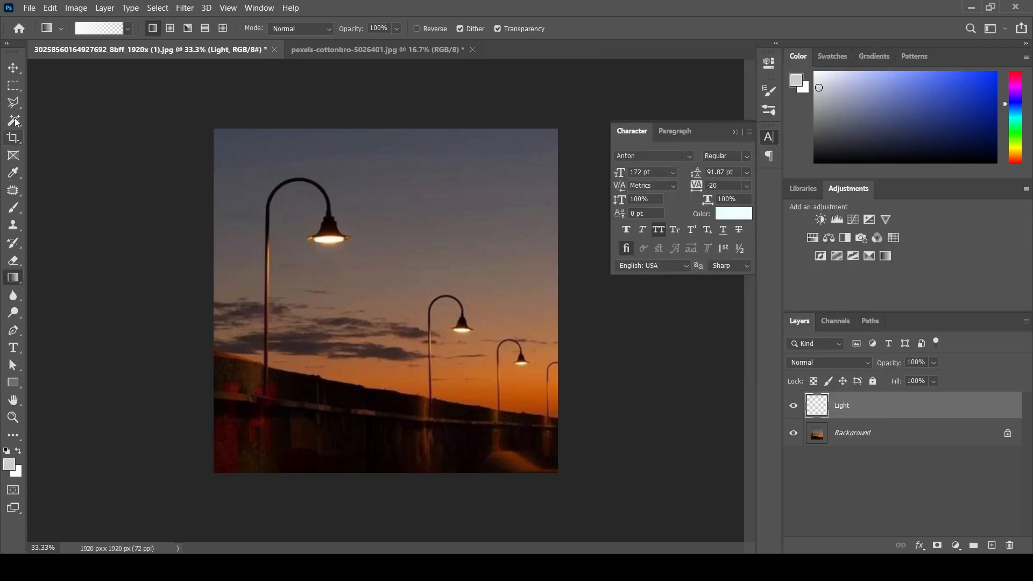
# Select a rectangular area beneath the largest lamp and fill it on the Light layer with the gradient running straight down.
pyautogui.click(14, 87)
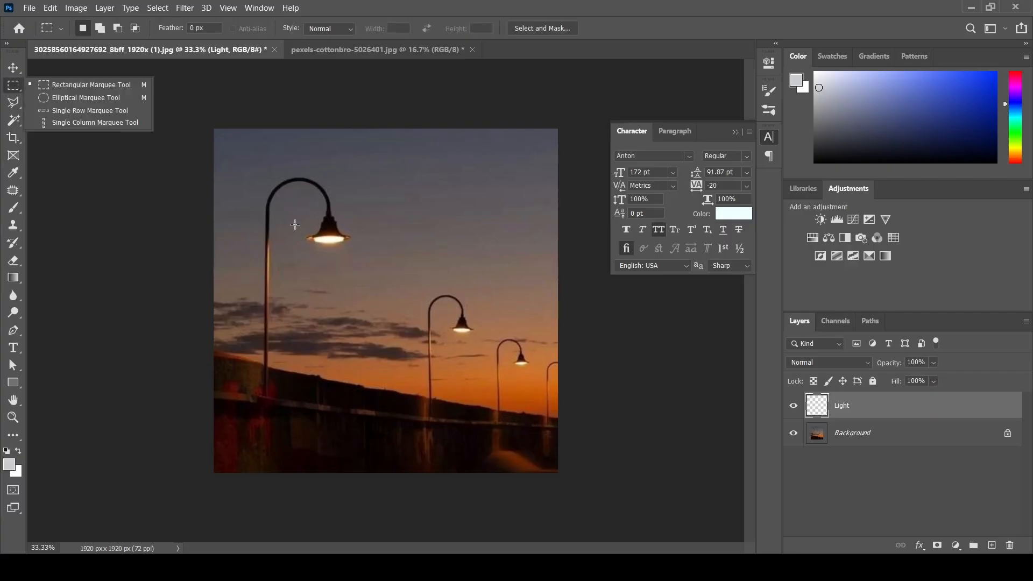
pyautogui.moveTo(287, 237); pyautogui.dragTo(374, 344)
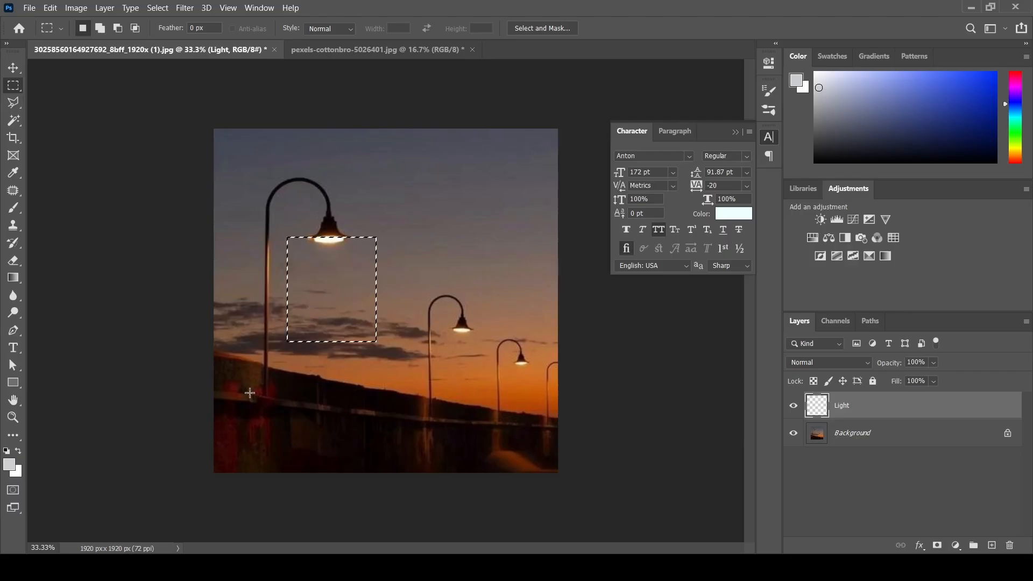
pyautogui.press('g')
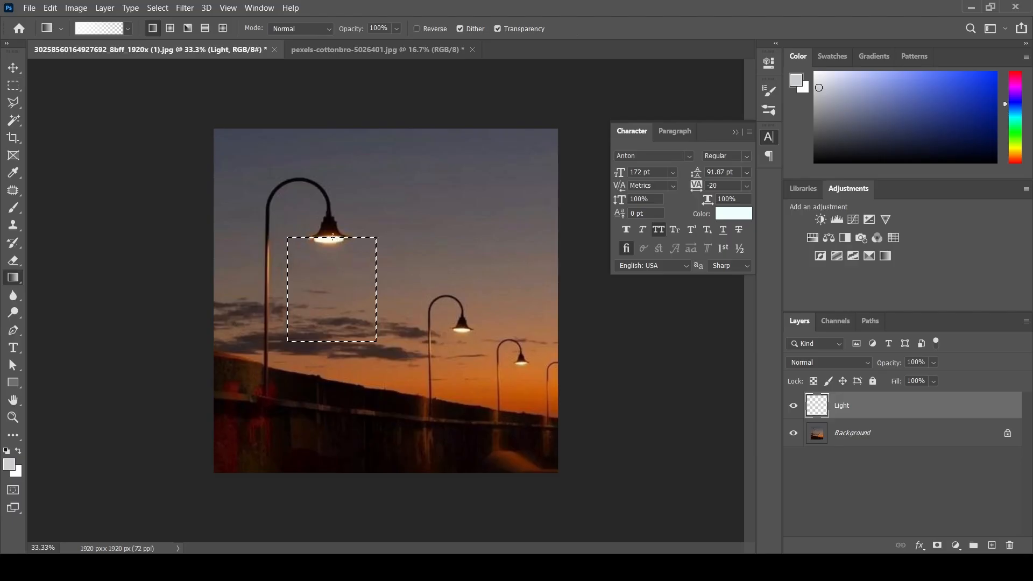
pyautogui.moveTo(332, 237); pyautogui.dragTo(334, 324)
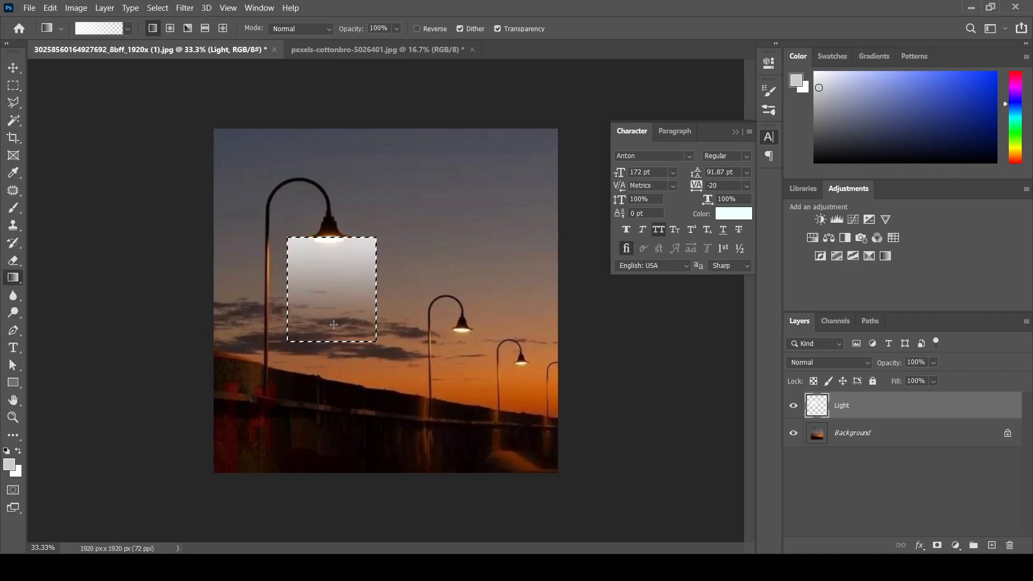
# Transform the gradient rectangle with Perspective, narrowing its upper edge to the width of the largest lamp's shade.
pyautogui.click(13, 68)
pyautogui.click(59, 68)
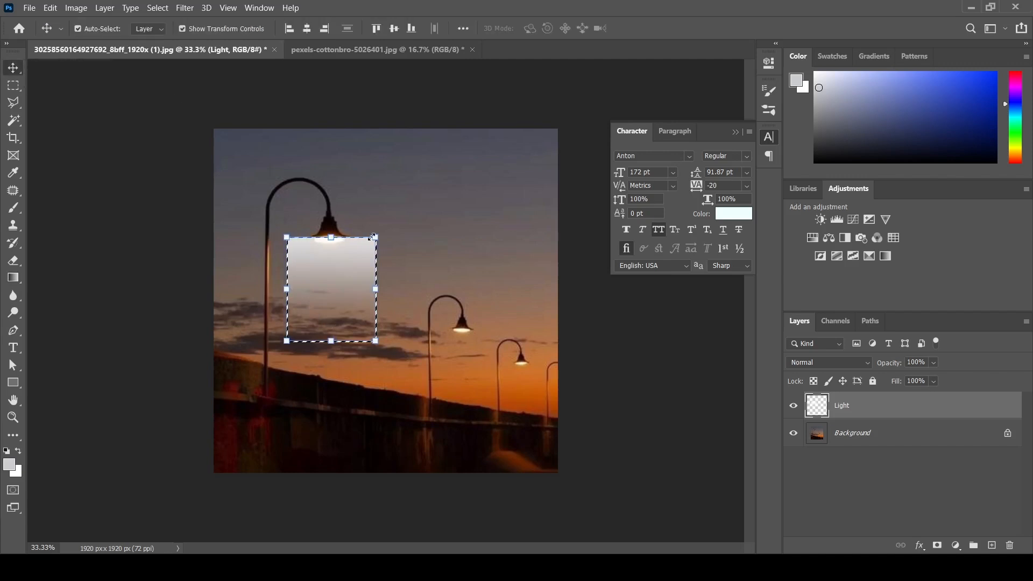
pyautogui.hotkey('ctrl', 't')
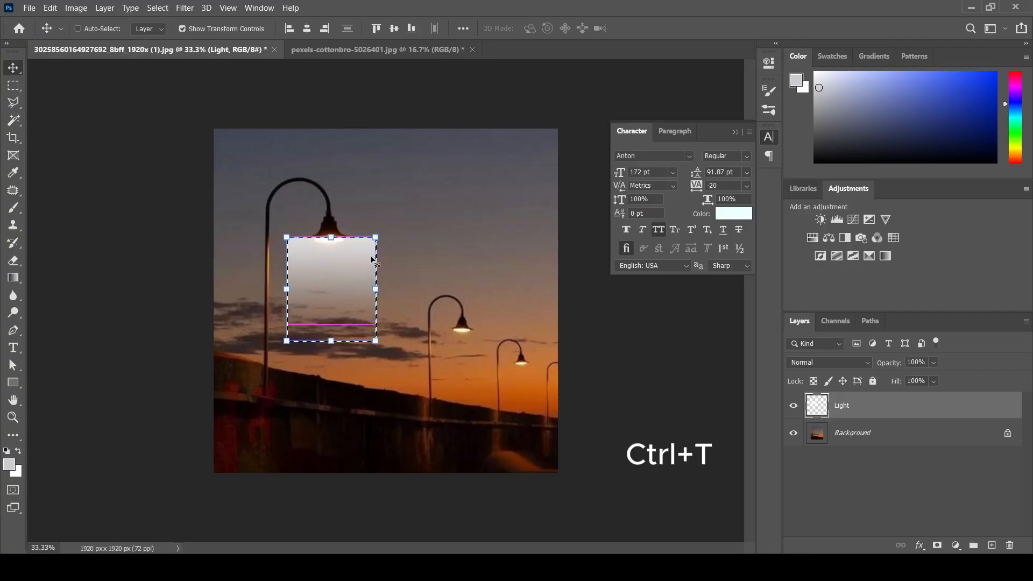
pyautogui.rightClick(343, 277)
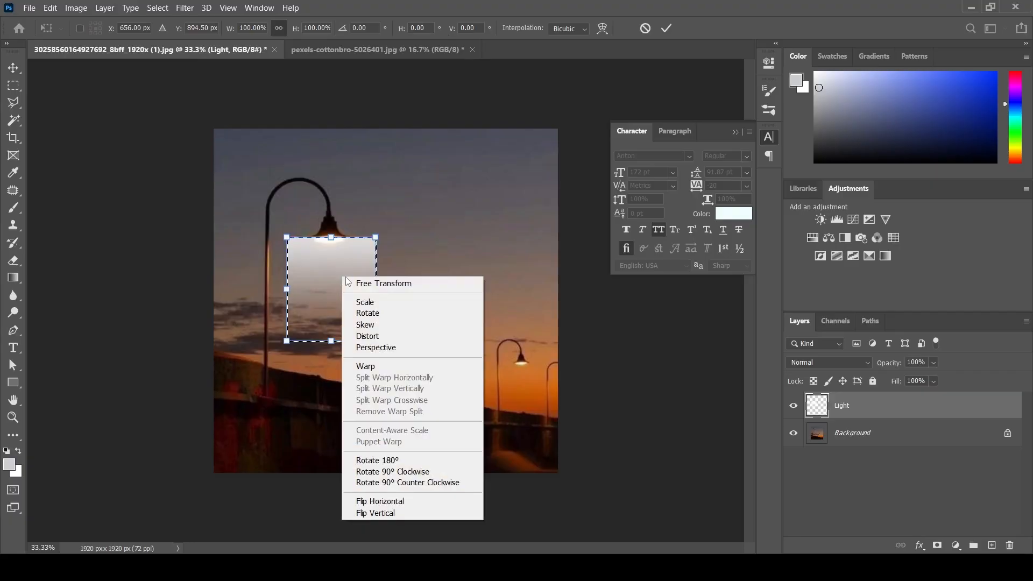
pyautogui.click(385, 348)
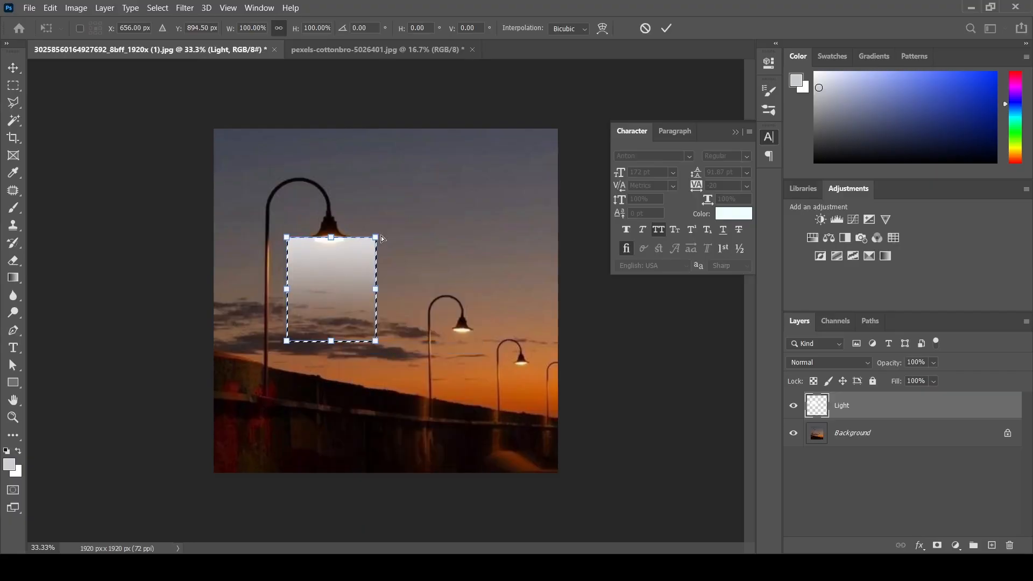
pyautogui.moveTo(376, 238); pyautogui.dragTo(346, 237)
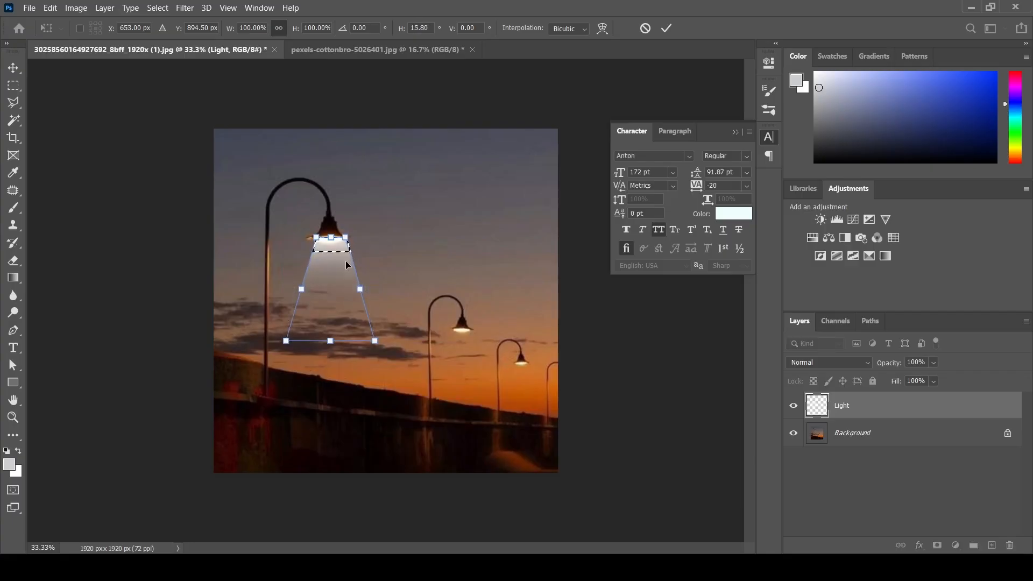
# Nudge the light beam 12 px to the left under the lamp, apply the transform and deselect everything.
pyautogui.press('Left')
pyautogui.press('Left')
pyautogui.press('Left')
pyautogui.press('Left')
pyautogui.press('Left')
pyautogui.press('Left')
pyautogui.press('Left')
pyautogui.press('Left')
pyautogui.press('Left')
pyautogui.press('Left')
pyautogui.press('Left')
pyautogui.press('Left')
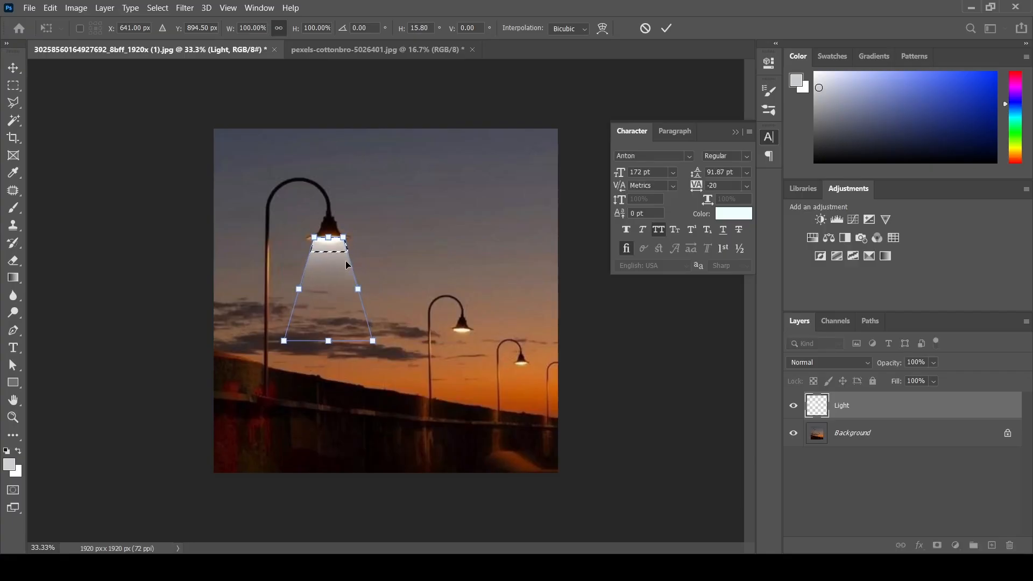
pyautogui.click(666, 28)
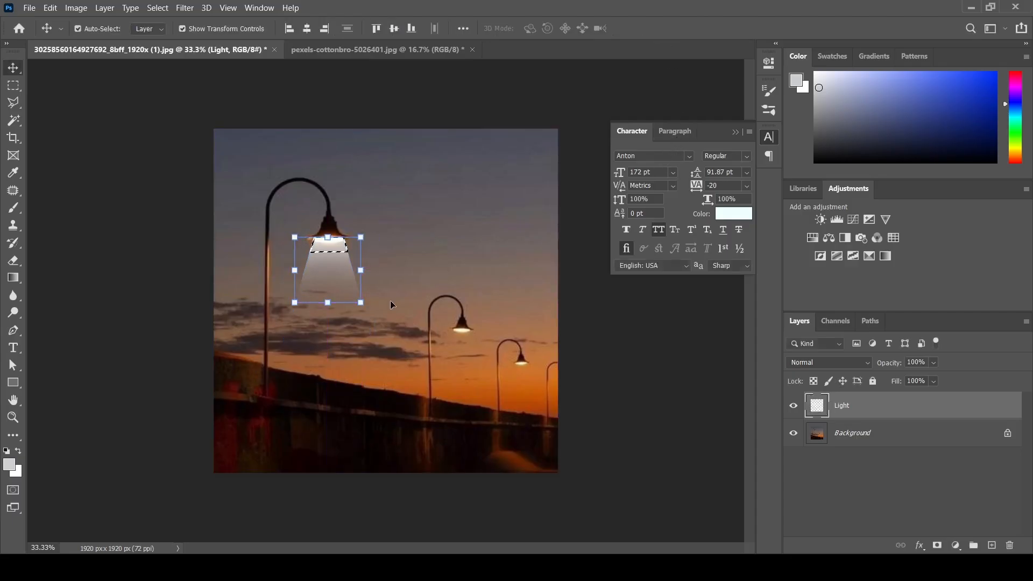
pyautogui.hotkey('ctrl', 'd')
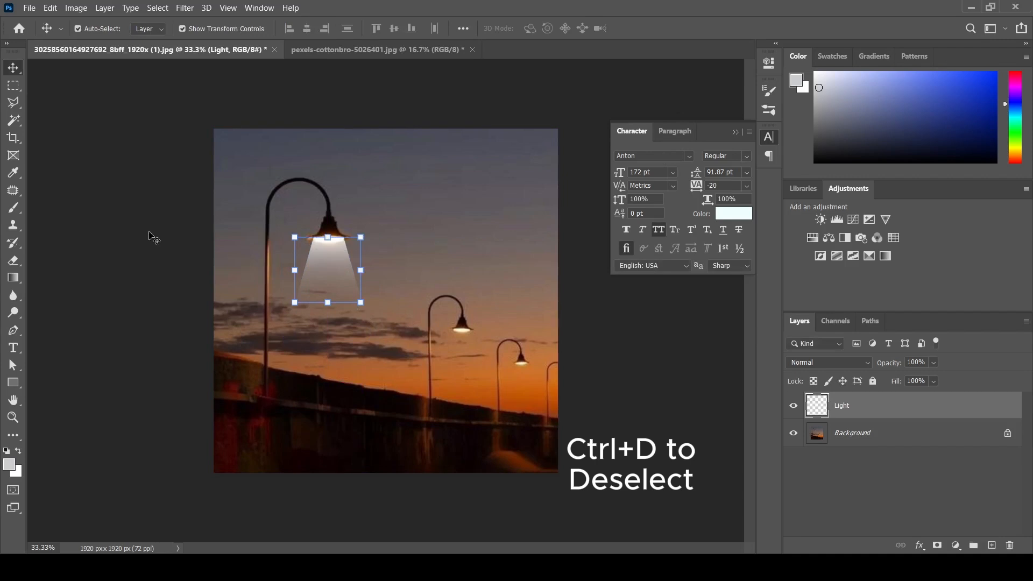
pyautogui.click(123, 251)
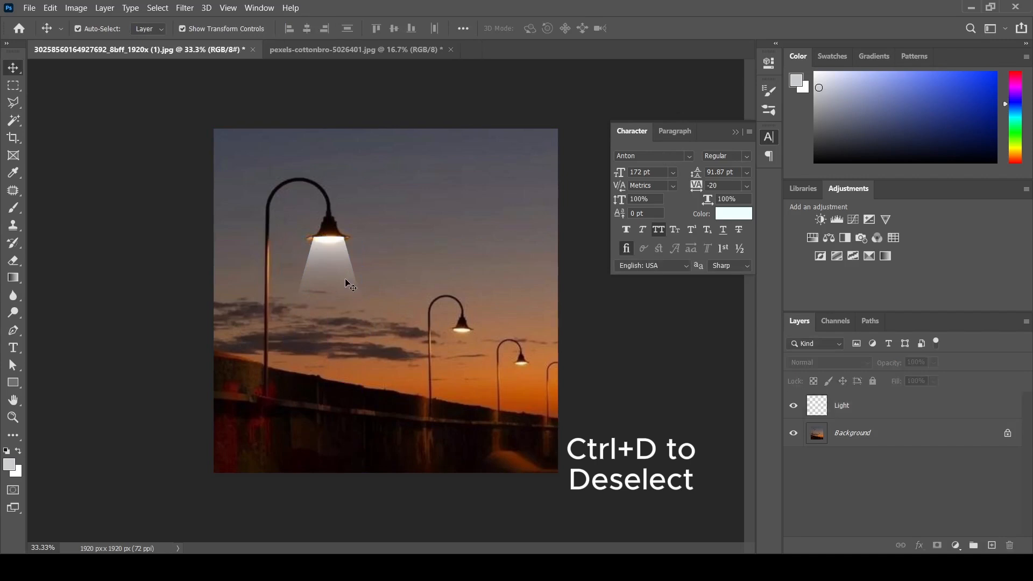
# Duplicate the light beam onto the second lamp and scale the copy to about 50.81% to fit its shade.
pyautogui.click(346, 279)
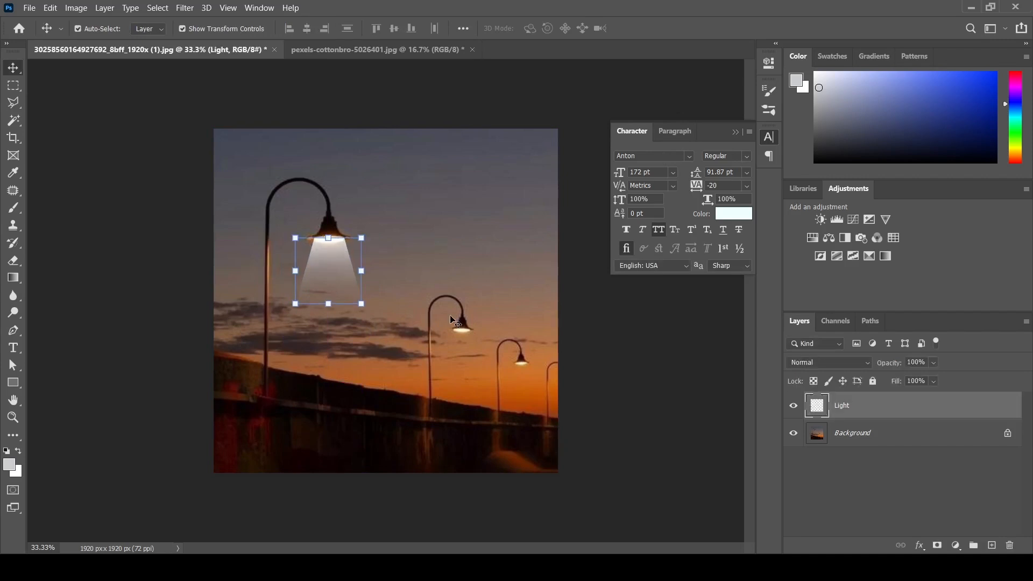
pyautogui.click(451, 320)
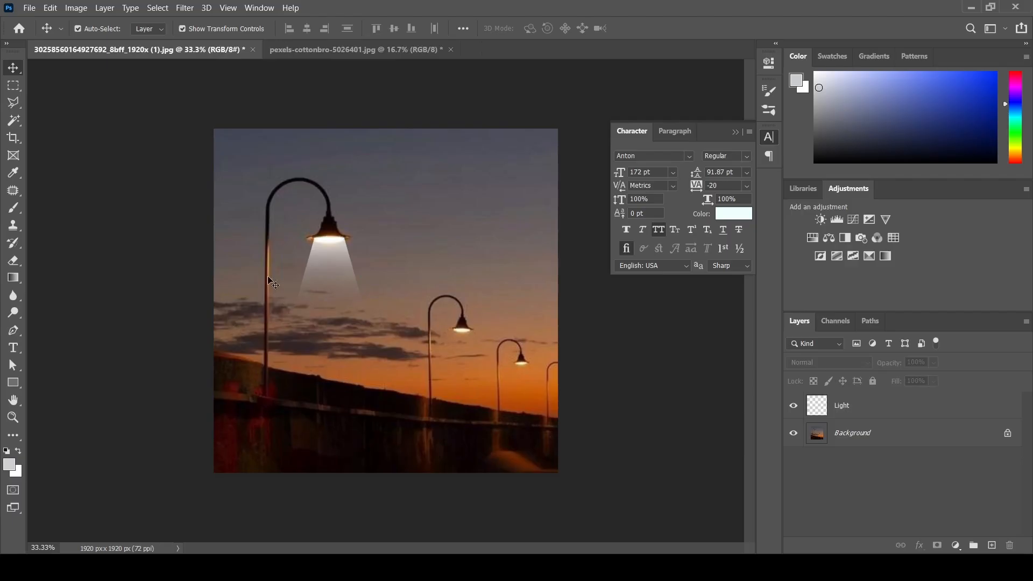
pyautogui.click(312, 254)
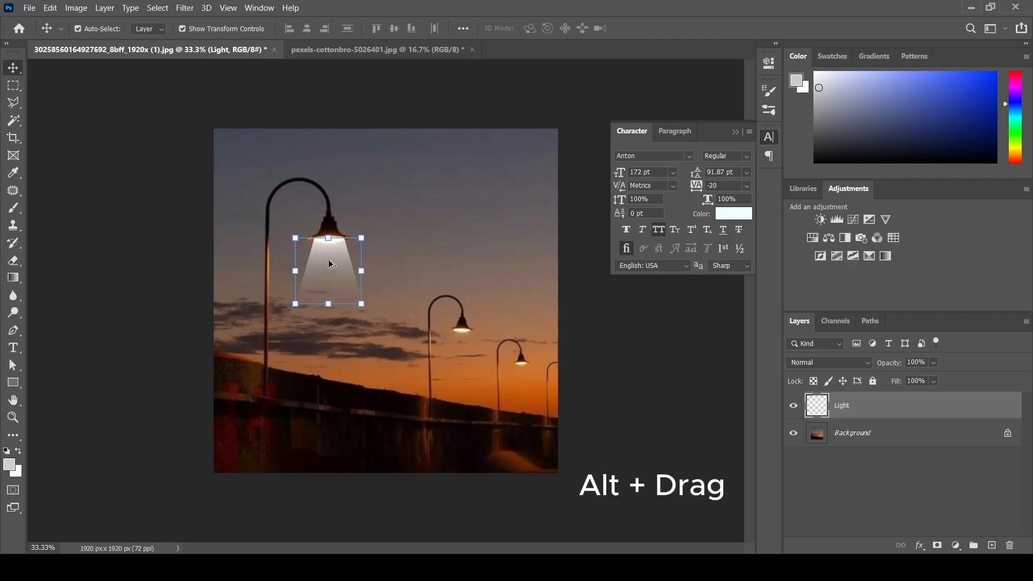
pyautogui.moveTo(328, 260); pyautogui.dragTo(478, 349)
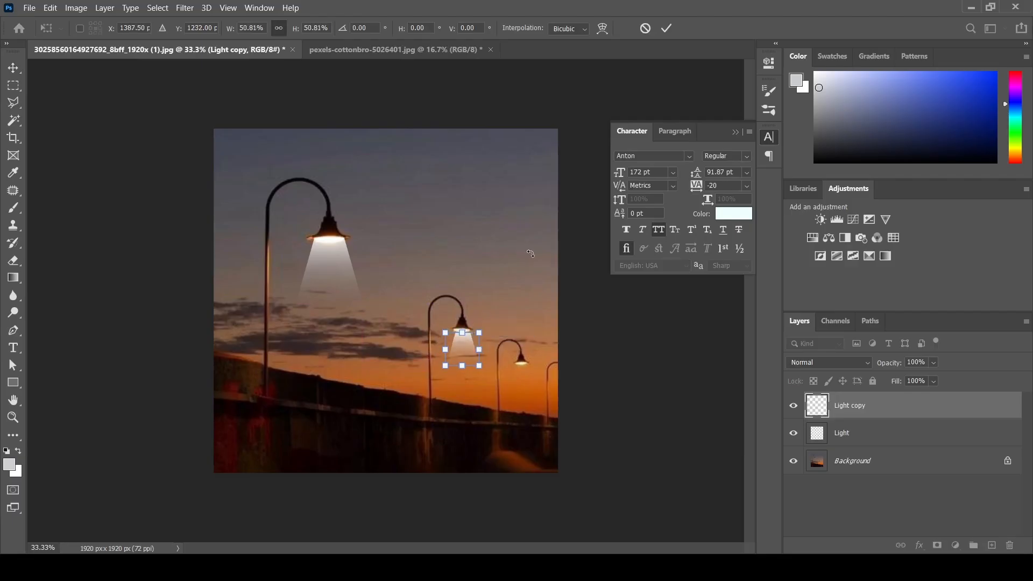
pyautogui.click(665, 29)
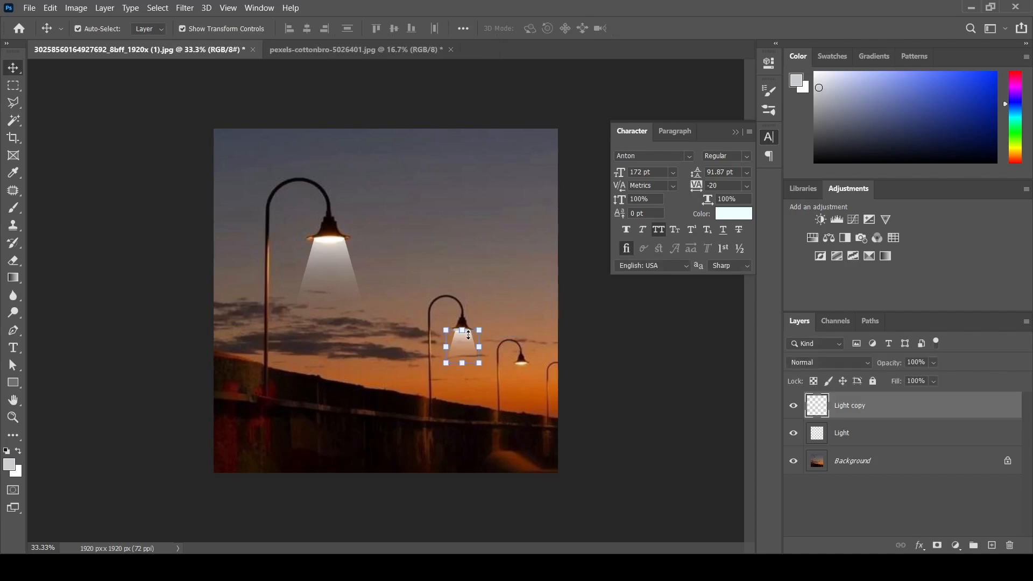
# Duplicate the second lamp's beam onto the third lamp and scale the copy to about 71.28%.
pyautogui.click(515, 364)
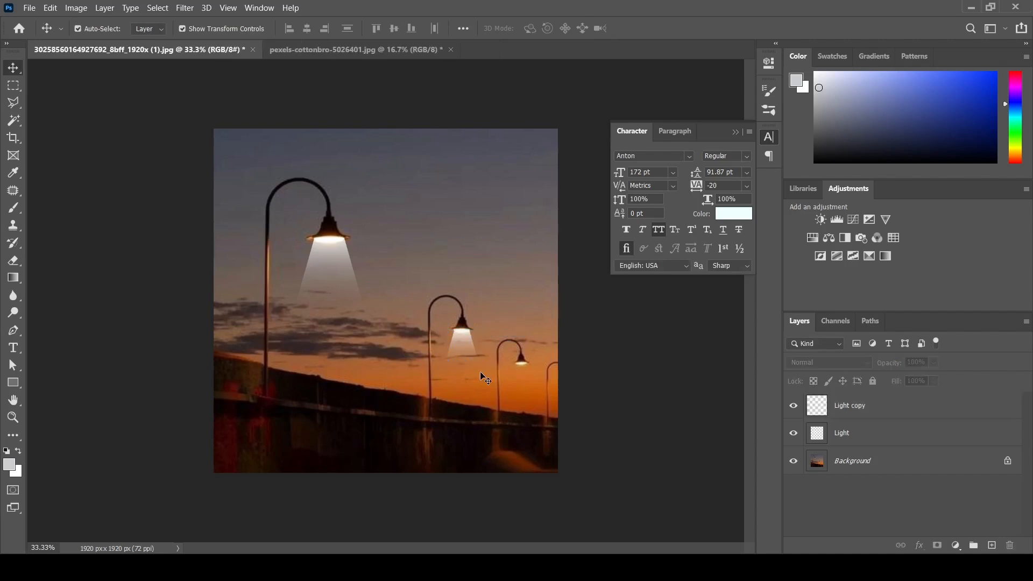
pyautogui.moveTo(473, 352); pyautogui.dragTo(534, 377)
pyautogui.click(666, 28)
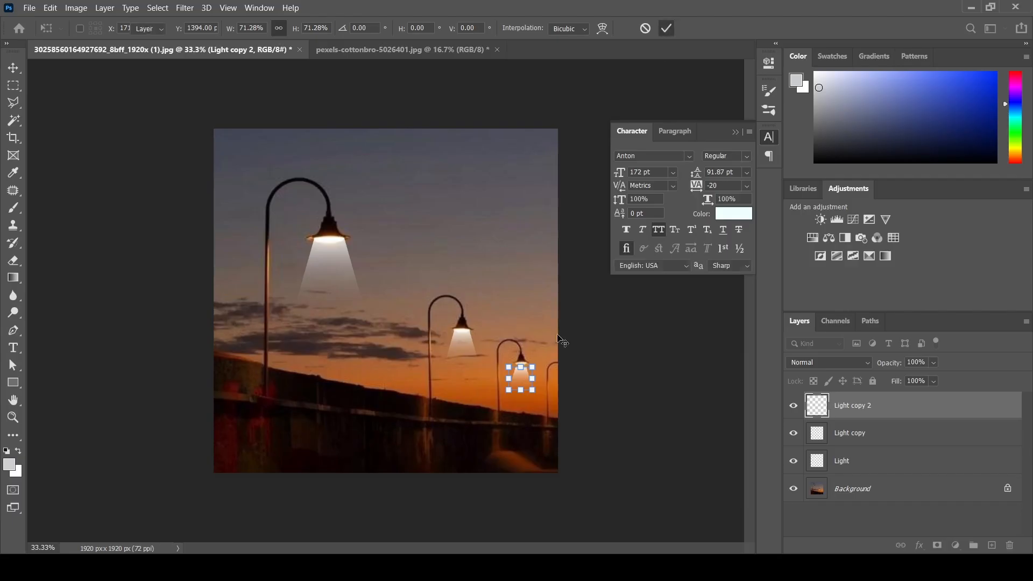
# Nudge the third lamp's beam upward until it meets the shade, then deselect the layer.
pyautogui.press('Up')
pyautogui.press('Up')
pyautogui.press('Up')
pyautogui.press('Up')
pyautogui.press('Up')
pyautogui.press('Up')
pyautogui.press('Up')
pyautogui.press('Up')
pyautogui.press('Up')
pyautogui.press('Up')
pyautogui.press('Up')
pyautogui.press('Up')
pyautogui.press('Up')
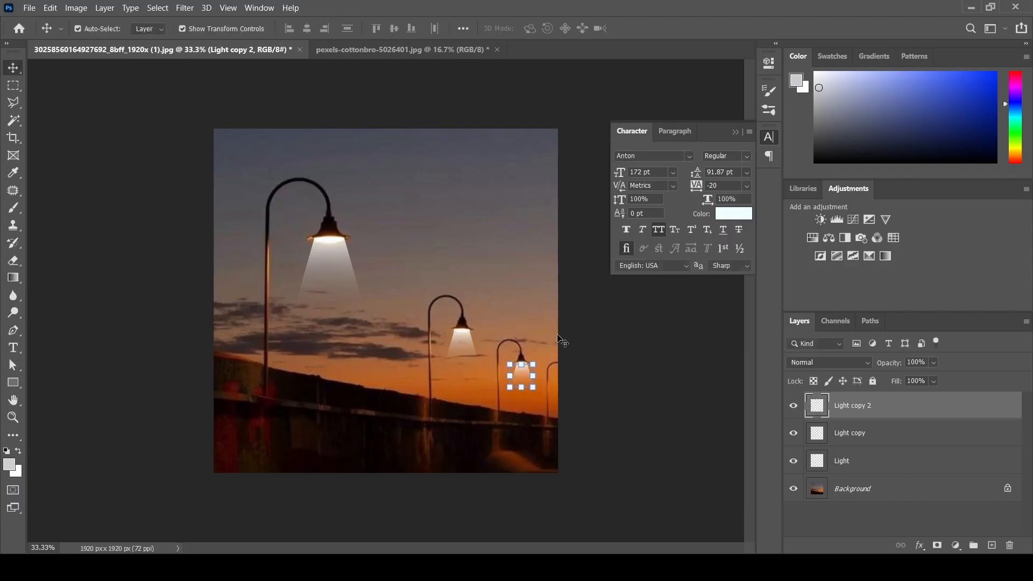
pyautogui.click(560, 340)
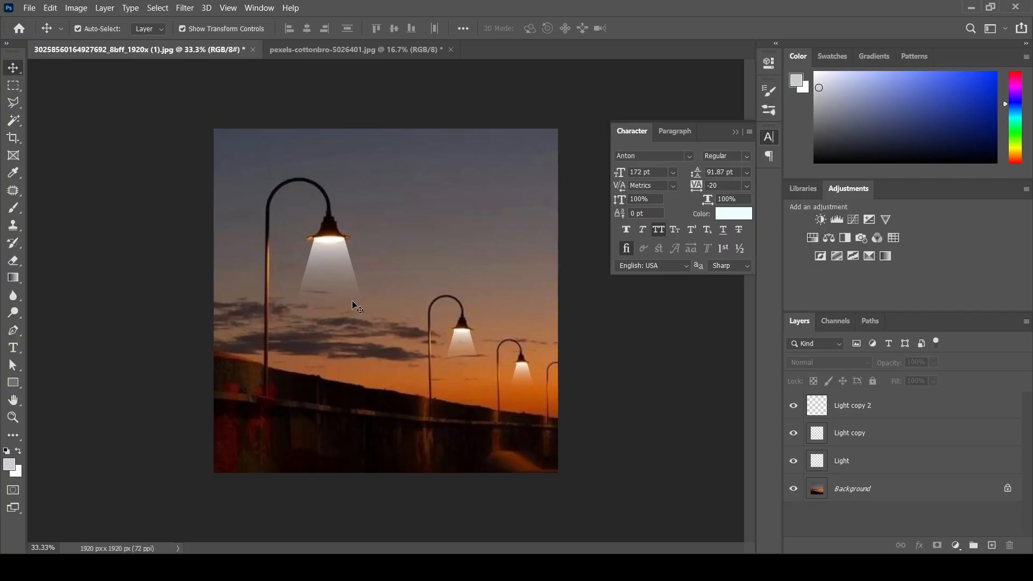
# Switch to the pexels-cottonbro-5026401.jpg document and duplicate its Background layer.
pyautogui.click(357, 50)
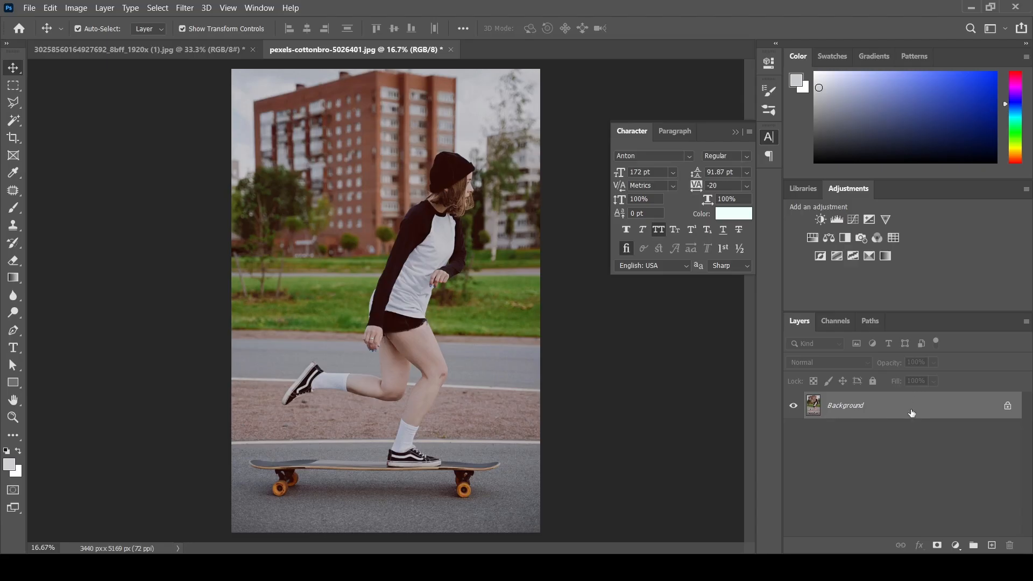
pyautogui.hotkey('ctrl', 'j')
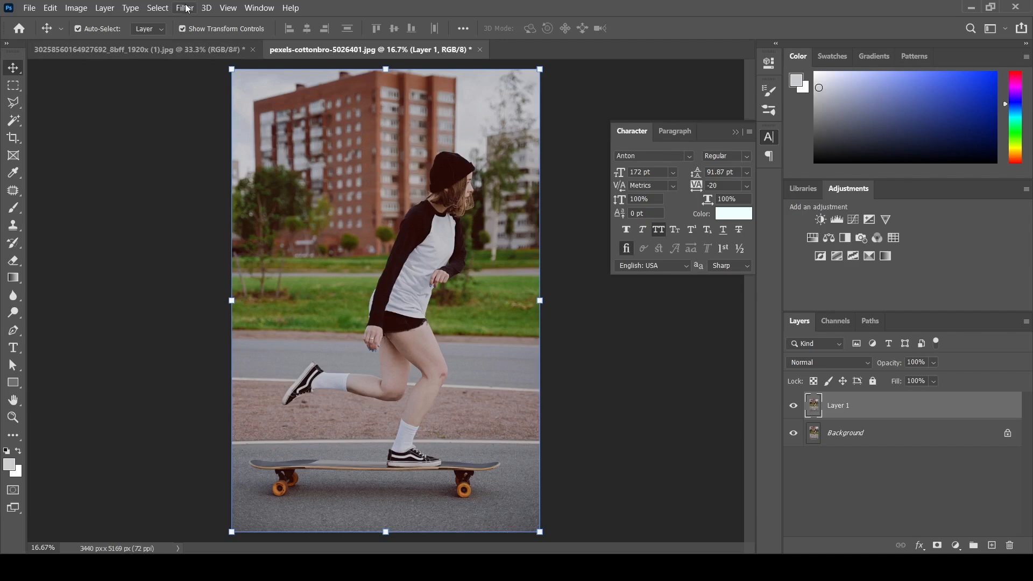
# Select the skateboarder on the duplicated layer with Select Subject and turn the selection into a layer mask.
pyautogui.click(157, 7)
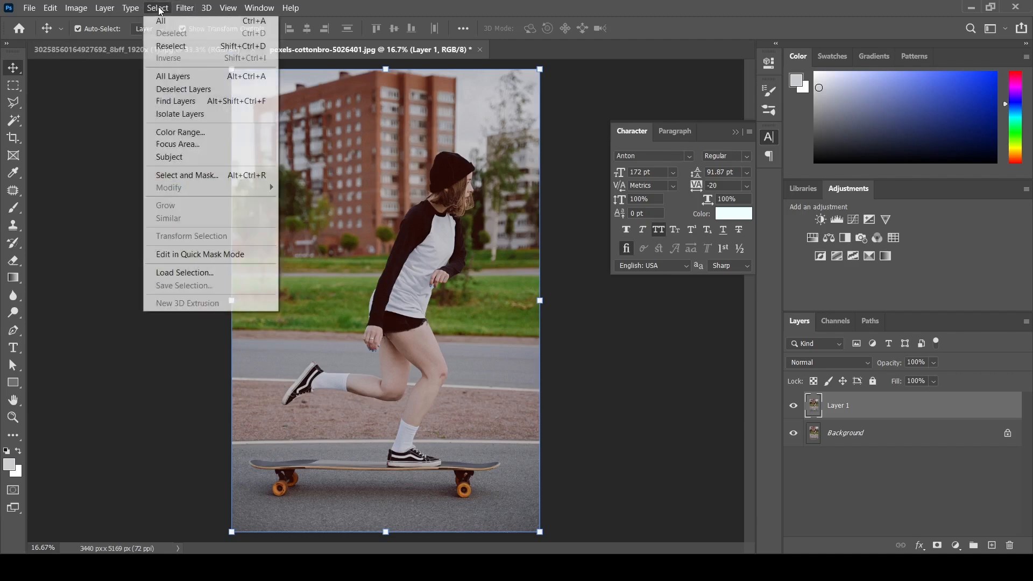
pyautogui.click(186, 156)
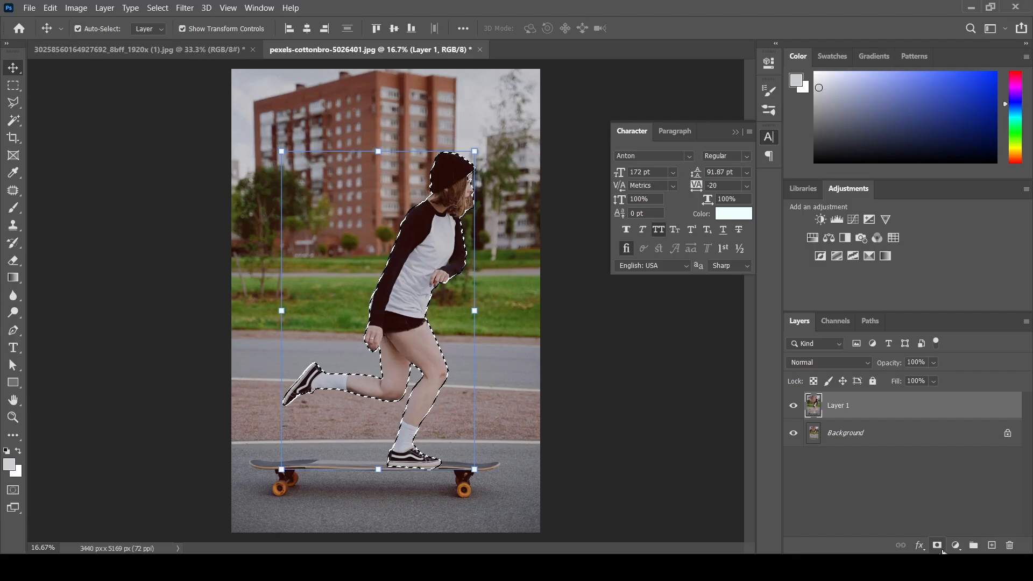
pyautogui.click(941, 548)
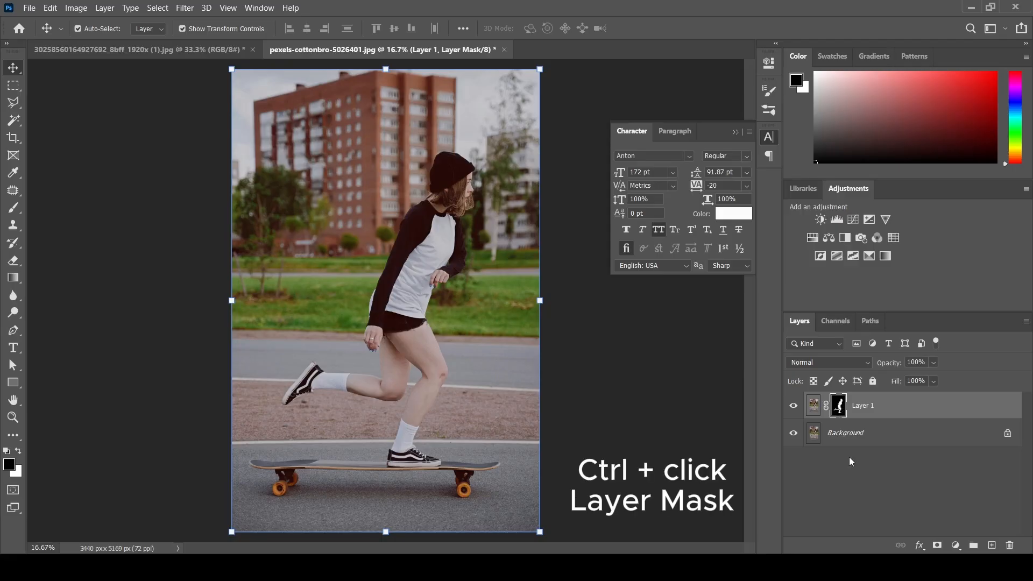
# Load the skateboarder's layer mask as a selection and expand it by 25 pixels.
pyautogui.keyDown('ctrl'); pyautogui.click(839, 407); pyautogui.keyUp('ctrl')
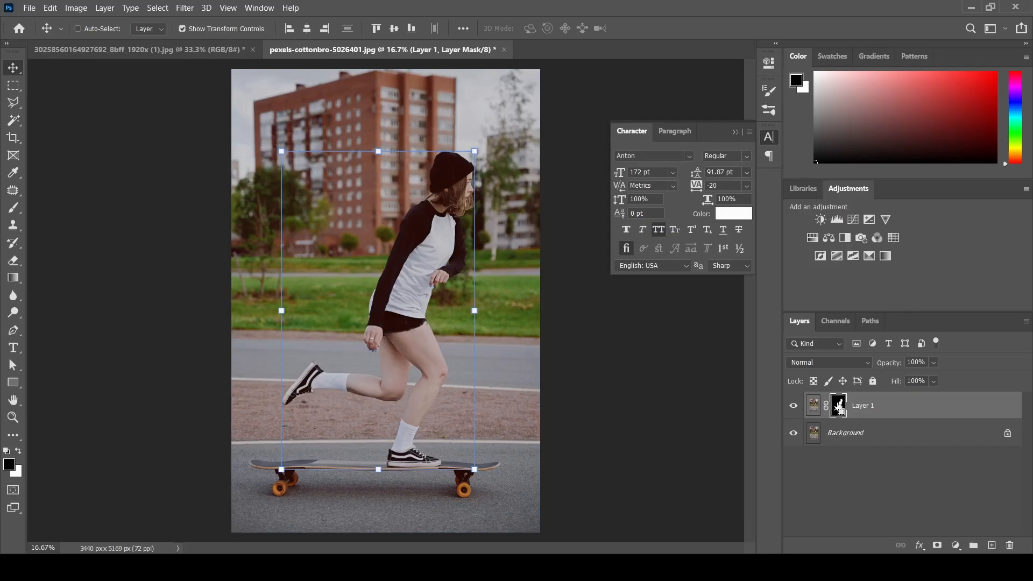
pyautogui.keyDown('ctrl'); pyautogui.click(840, 407); pyautogui.keyUp('ctrl')
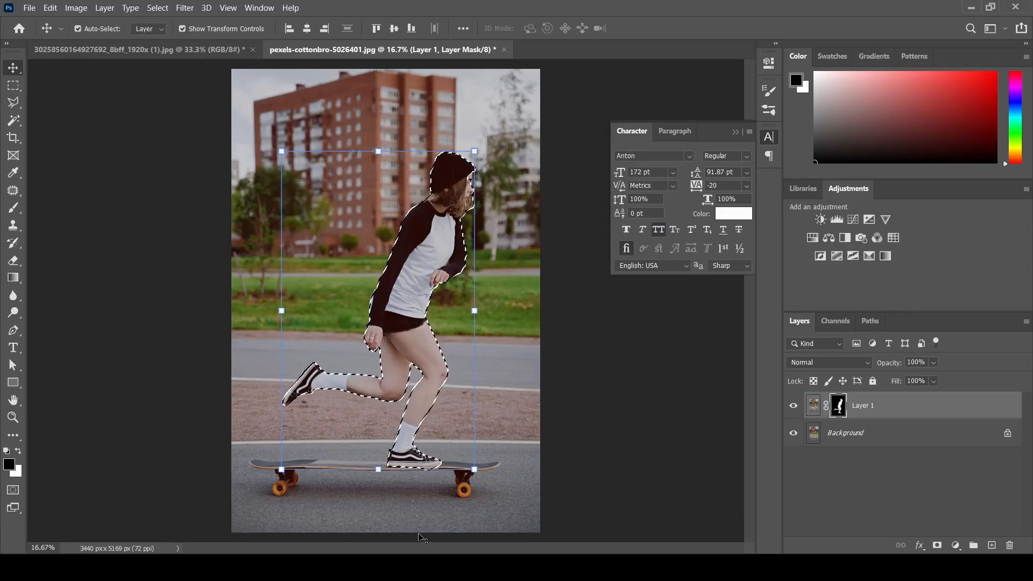
pyautogui.click(158, 8)
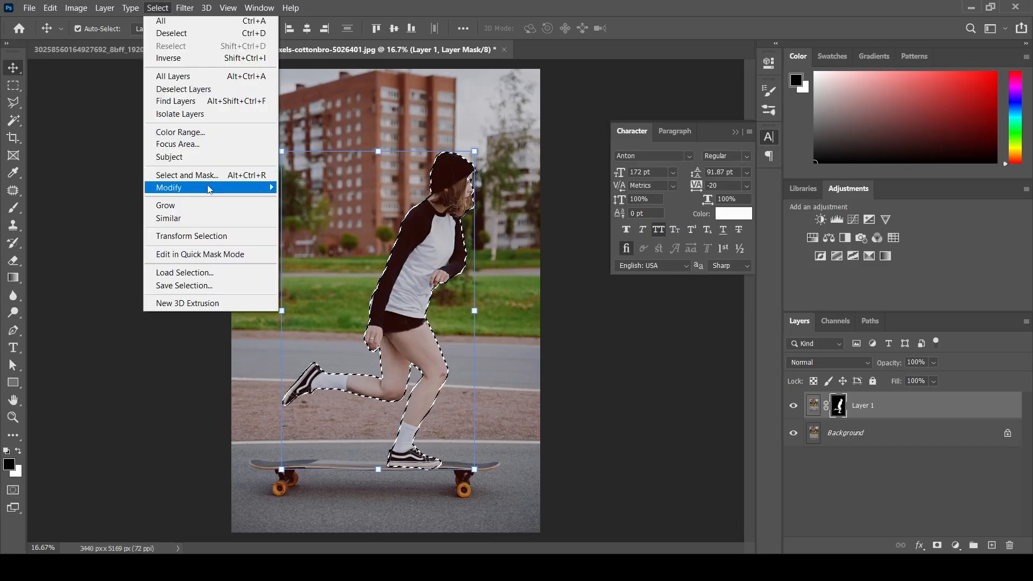
pyautogui.moveTo(211, 188)
pyautogui.click(304, 213)
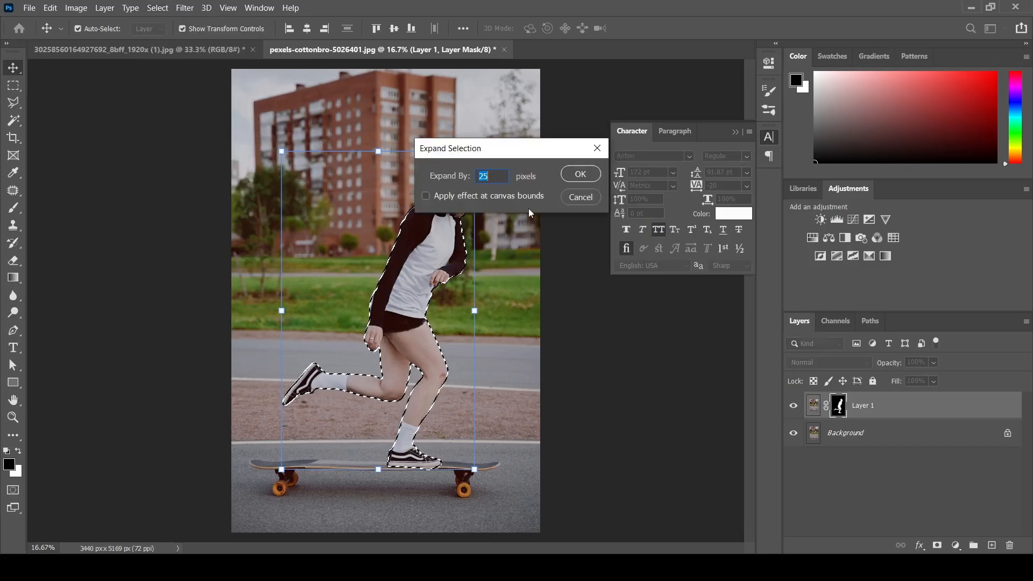
pyautogui.click(493, 181)
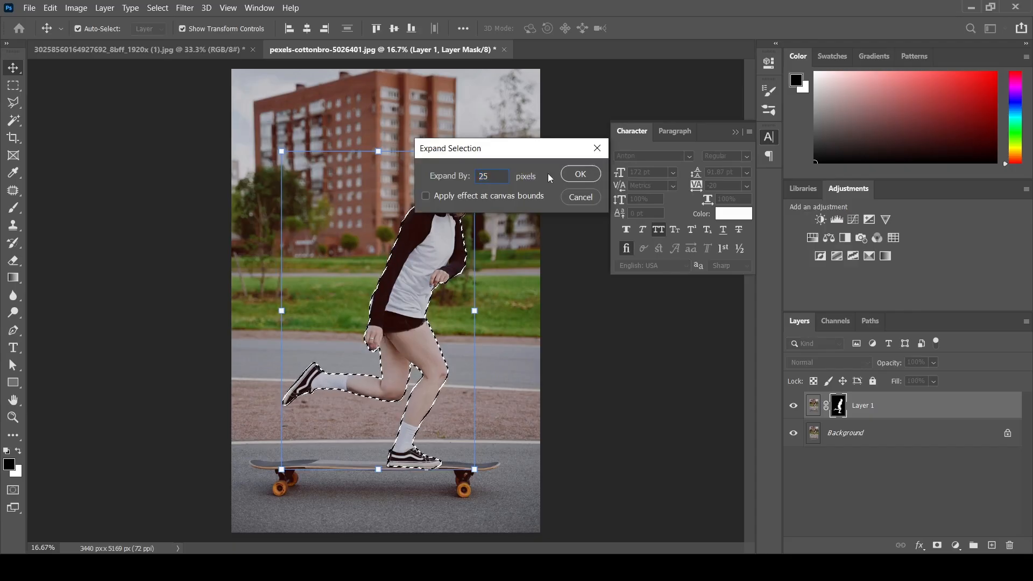
pyautogui.click(581, 175)
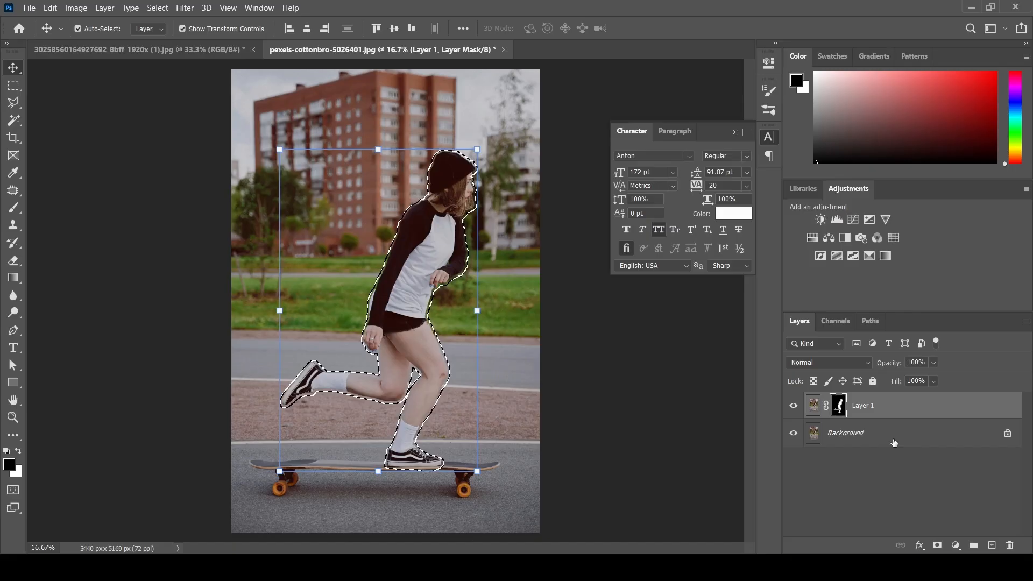
# Unlock the Background layer and fill the expanded selection to remove the skateboarder from that layer.
pyautogui.click(1007, 433)
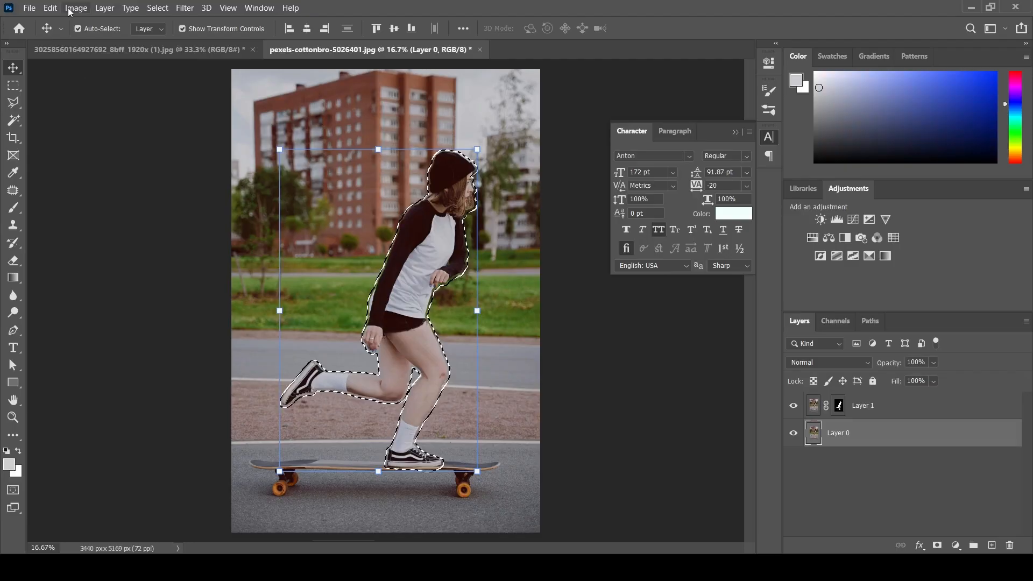
pyautogui.click(50, 8)
pyautogui.click(121, 206)
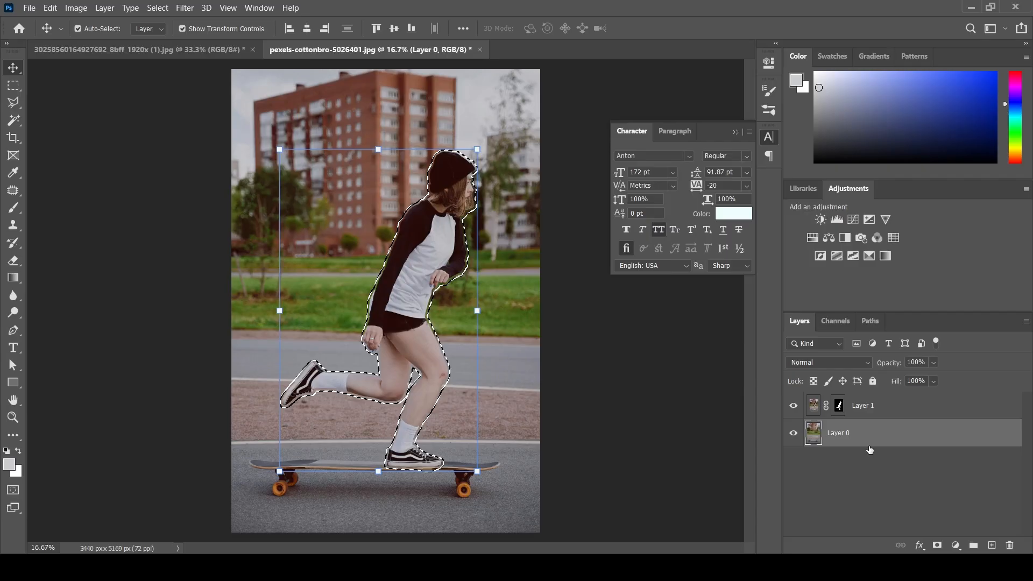
# Convert Layer 0 to a smart object and deselect the skateboarder outline.
pyautogui.rightClick(928, 435)
pyautogui.click(796, 172)
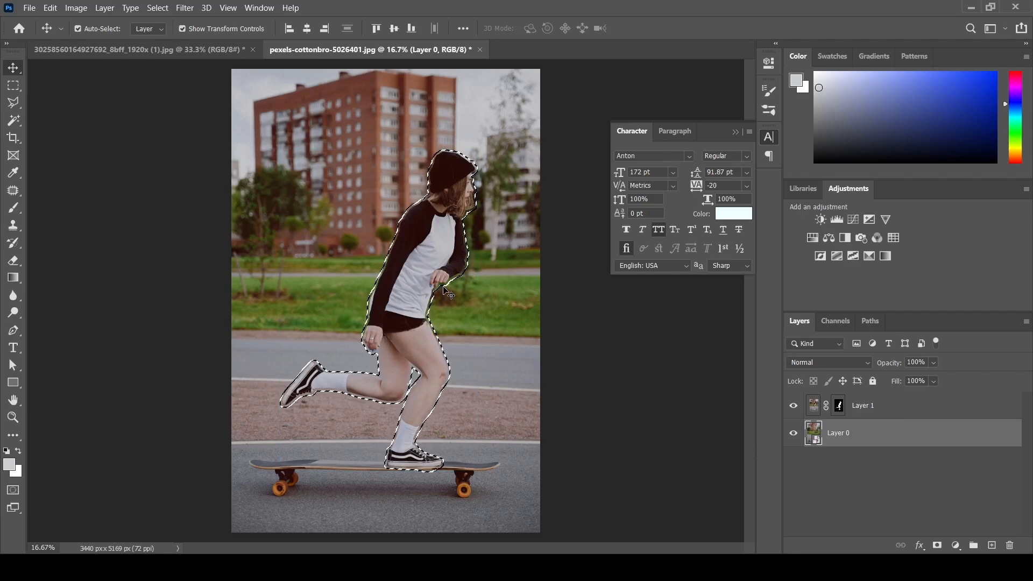
pyautogui.press('ctrl')
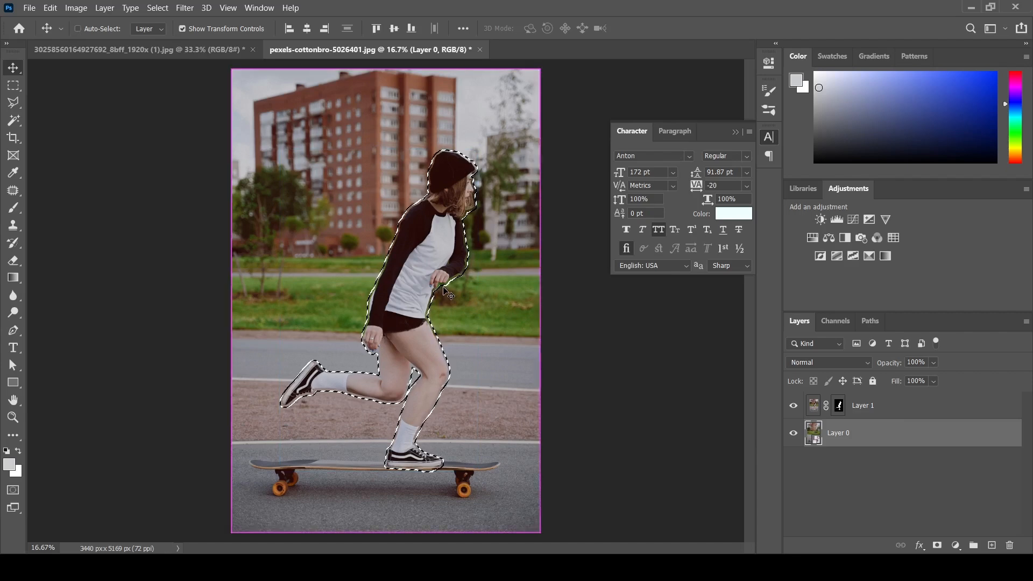
pyautogui.hotkey('ctrl', 'd')
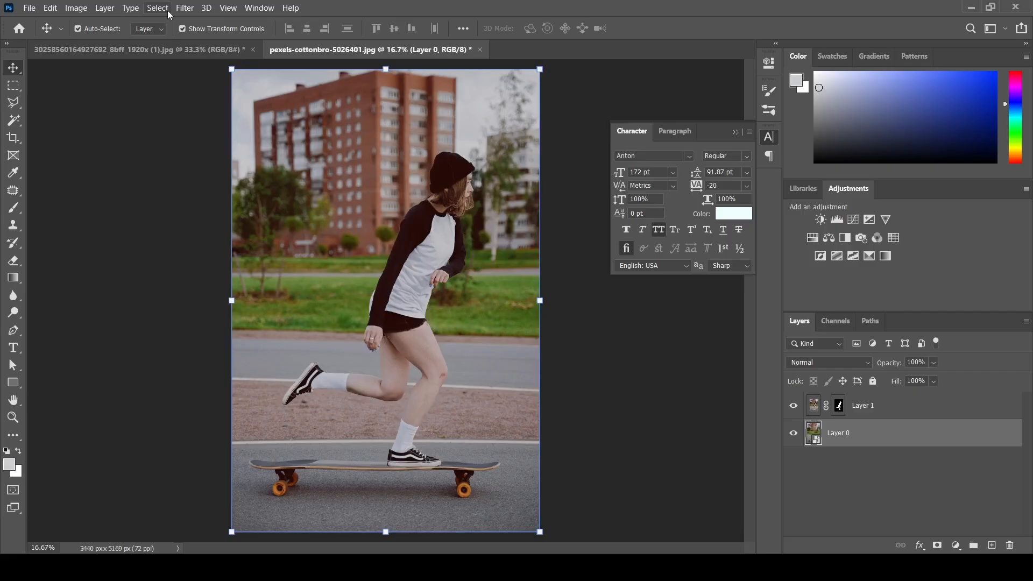
# Apply a Motion Blur smart filter to Layer 0 with angle 0° and distance 120 pixels, then deselect the layer.
pyautogui.click(184, 7)
pyautogui.moveTo(214, 157)
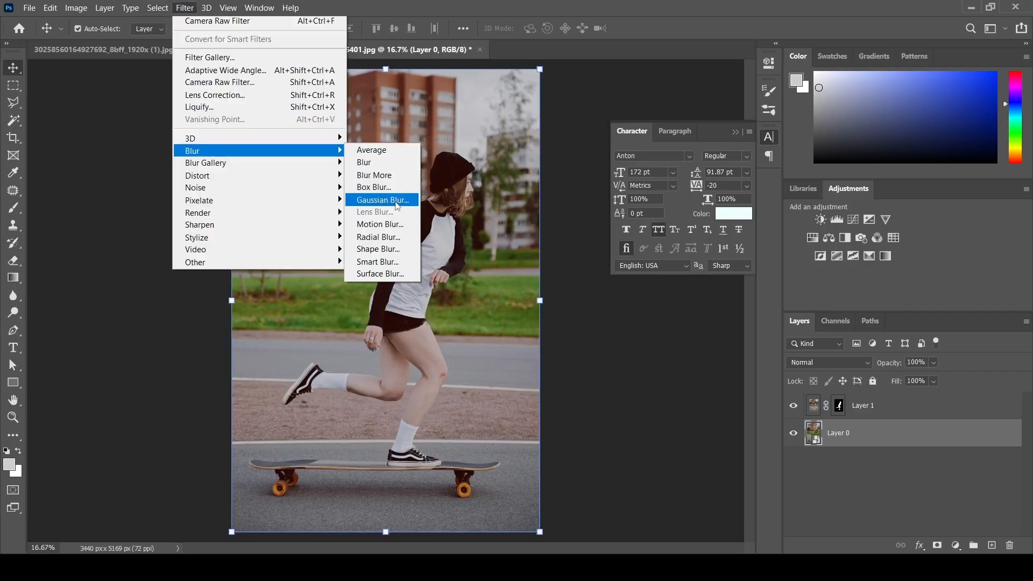
pyautogui.click(388, 224)
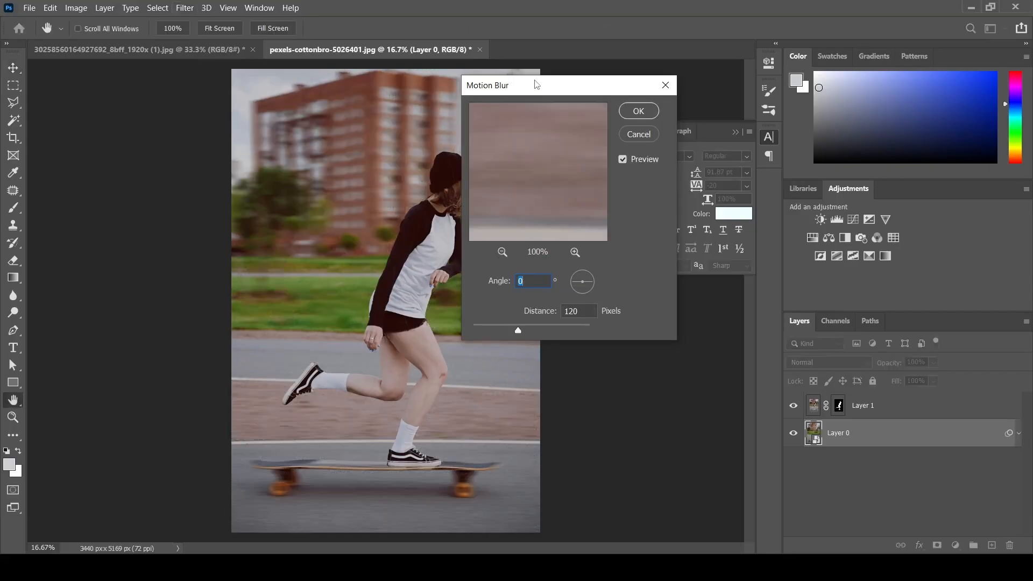
pyautogui.moveTo(536, 84); pyautogui.dragTo(681, 133)
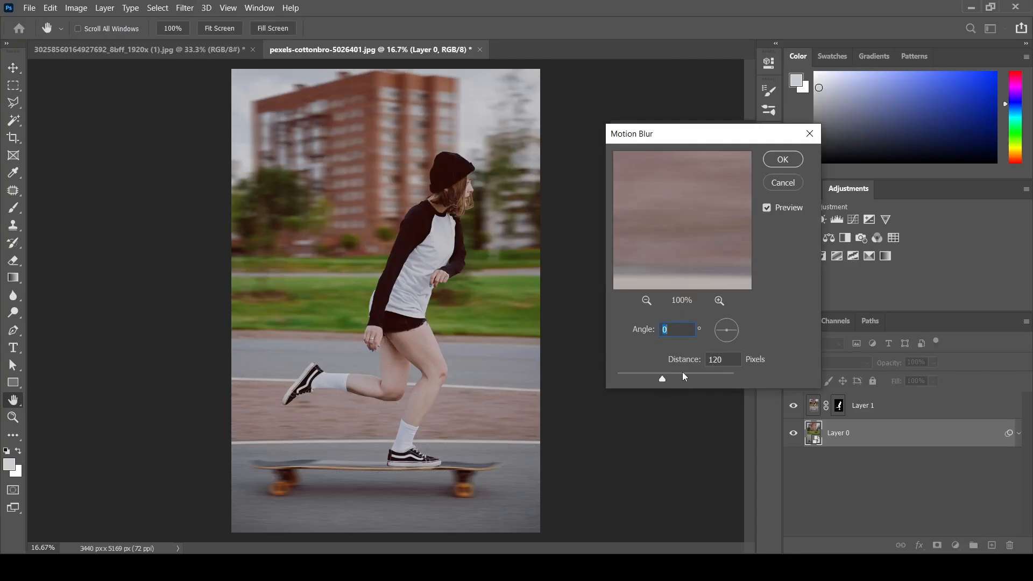
pyautogui.click(781, 160)
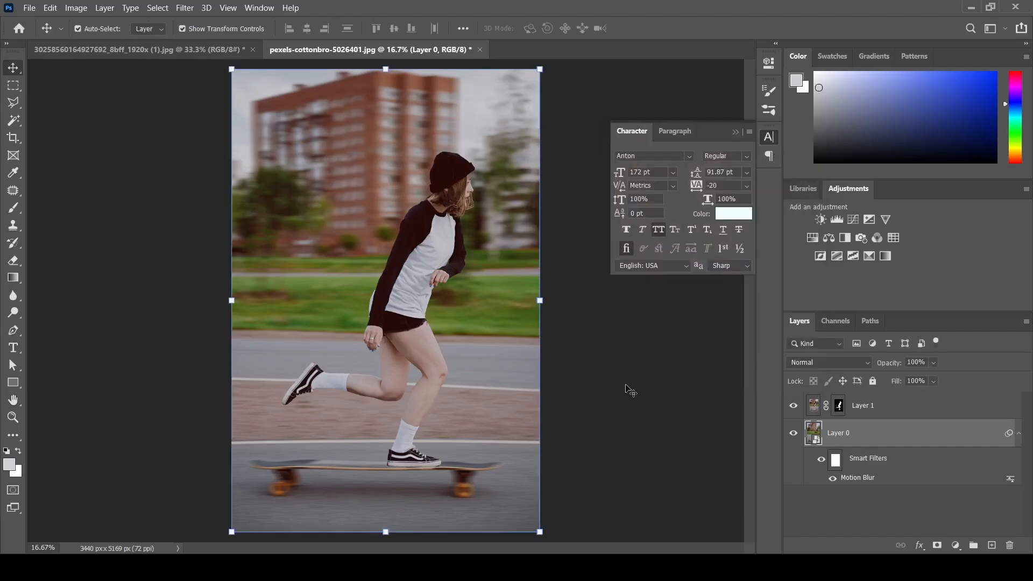
pyautogui.click(625, 388)
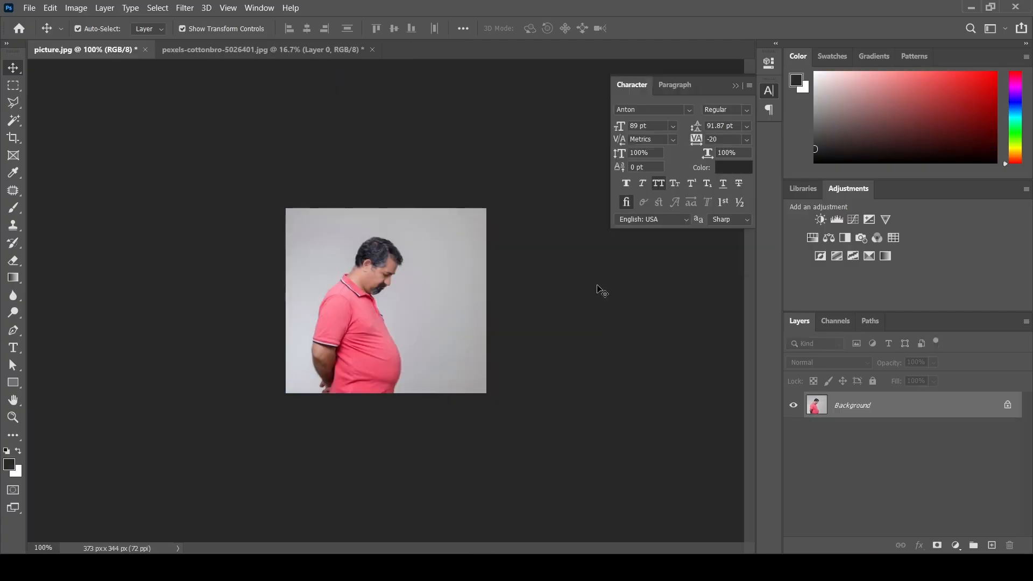
# Duplicate the Background layer of picture.jpg and open the copy in the Liquify filter.
pyautogui.hotkey('ctrl', '+')
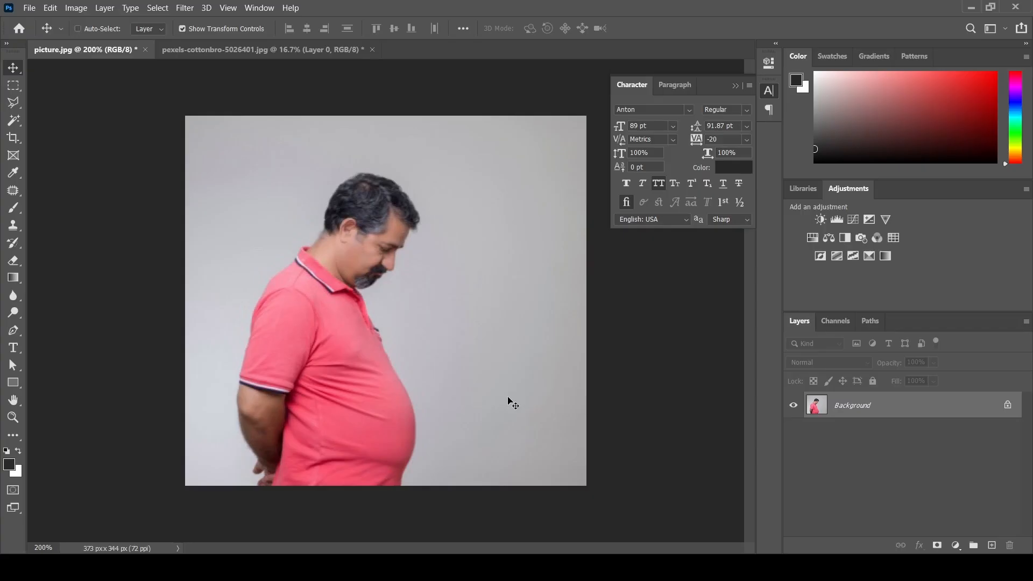
pyautogui.hotkey('ctrl', 'j')
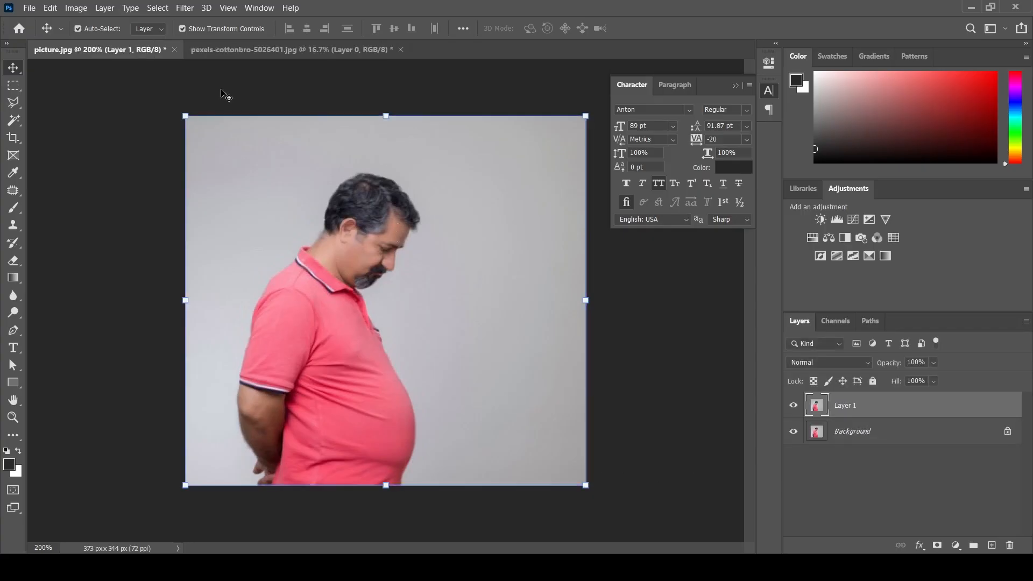
pyautogui.click(191, 11)
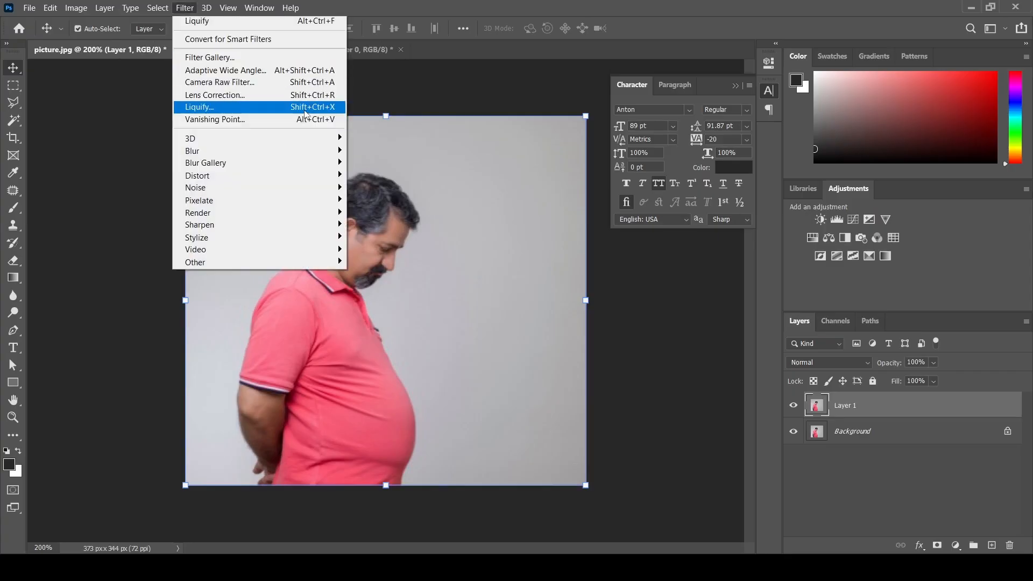
pyautogui.click(257, 107)
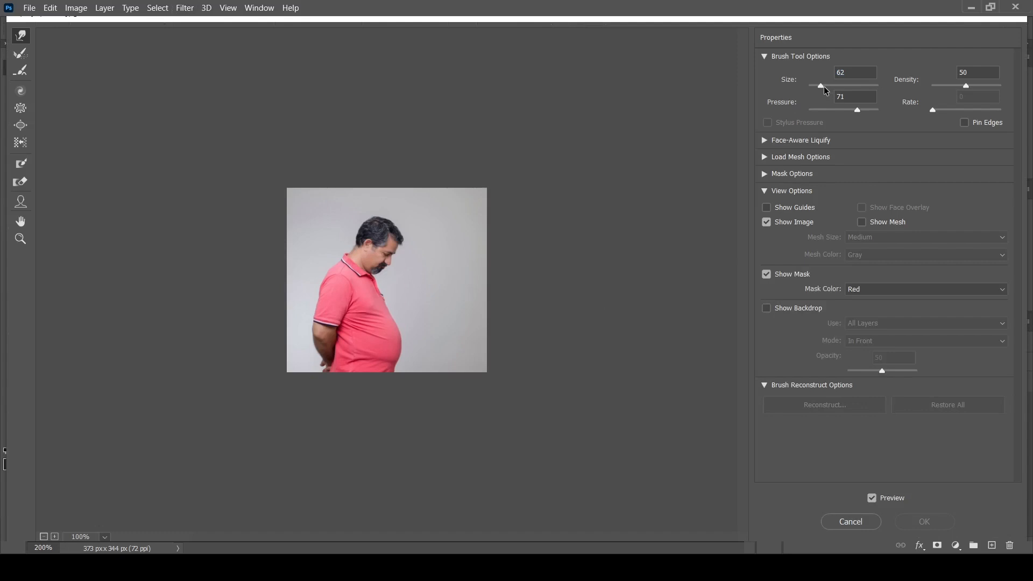
# Push the man's belly inward to flatten it with a Forward Warp brush of size 75 and pressure 70, and apply Liquify.
pyautogui.moveTo(828, 89); pyautogui.dragTo(831, 89)
pyautogui.moveTo(828, 87); pyautogui.dragTo(820, 89)
pyautogui.press('Down')
pyautogui.moveTo(397, 340)
pyautogui.mouseDown()
pyautogui.moveTo(392, 329)
pyautogui.moveTo(409, 347)
pyautogui.moveTo(400, 350)
pyautogui.moveTo(402, 338)
pyautogui.moveTo(392, 347)
pyautogui.moveTo(407, 332)
pyautogui.mouseUp()
pyautogui.hotkey('ctrl', 'z')
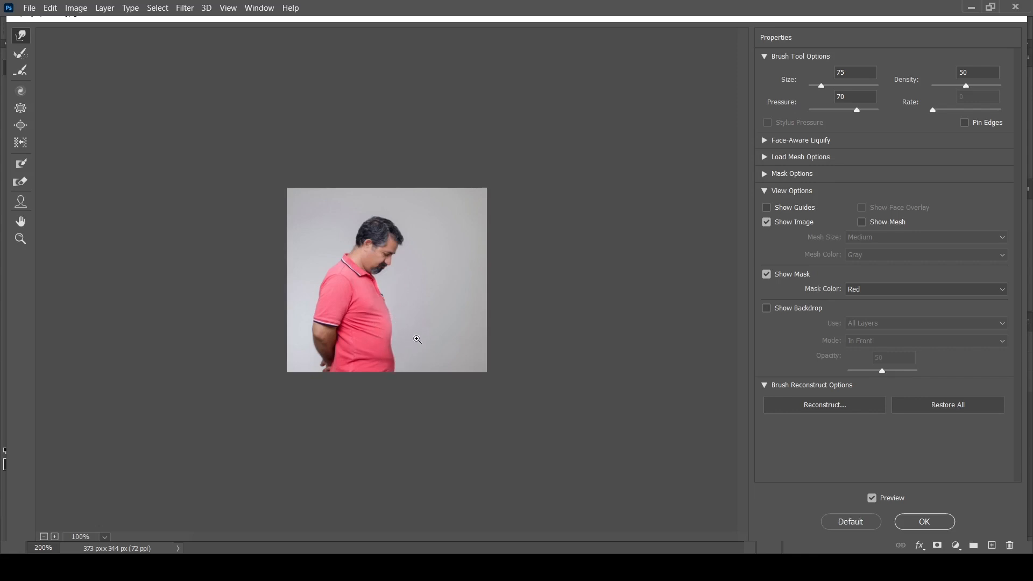
pyautogui.hotkey('ctrl', 'z')
pyautogui.press('[')
pyautogui.press('[')
pyautogui.click(924, 526)
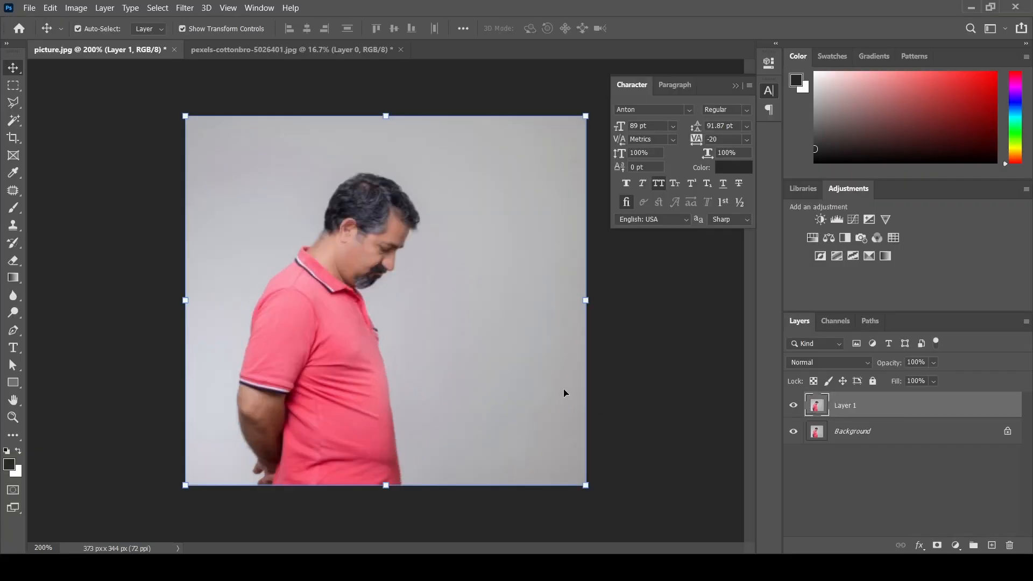
pyautogui.hotkey('ctrl', '-')
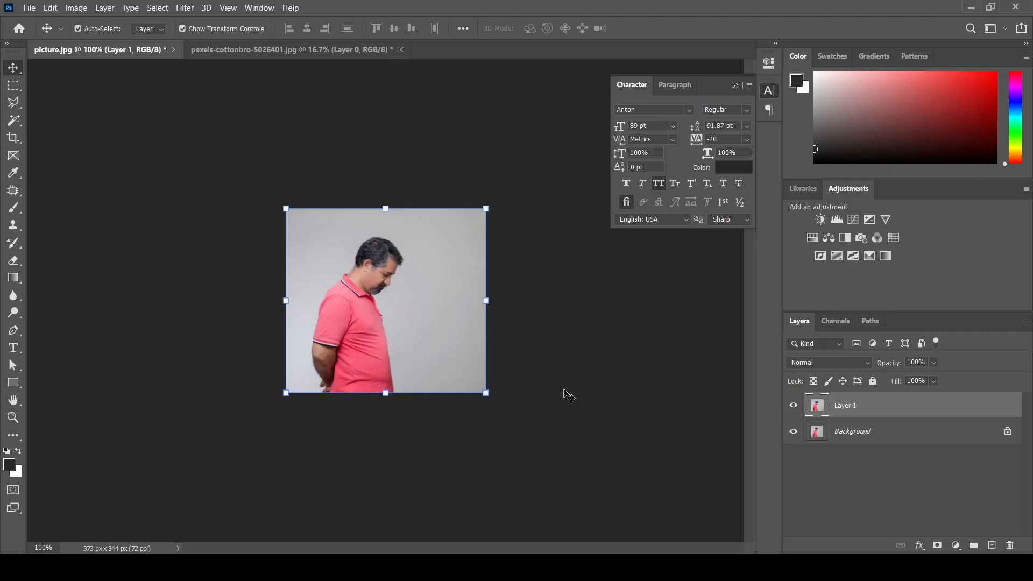